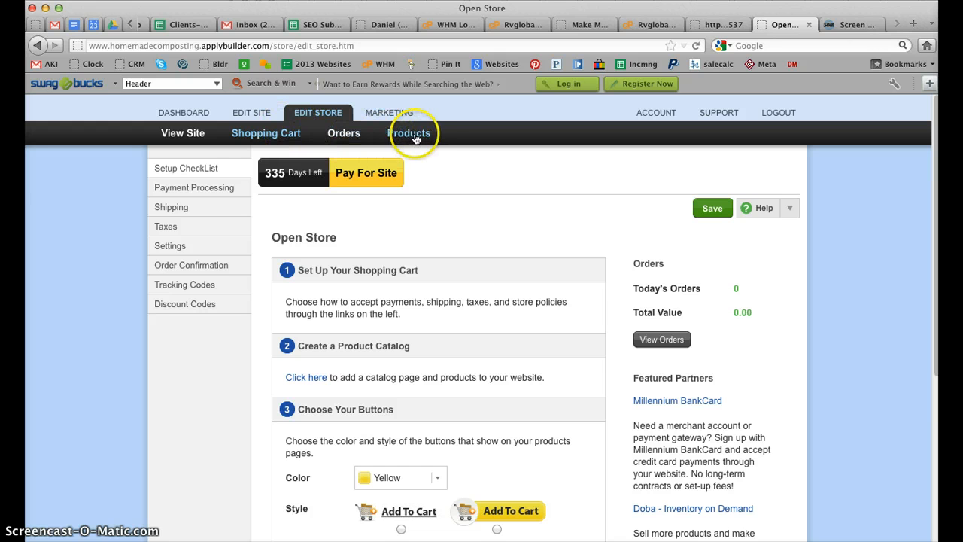
Step: Open the store's list of catalog pages
click(410, 134)
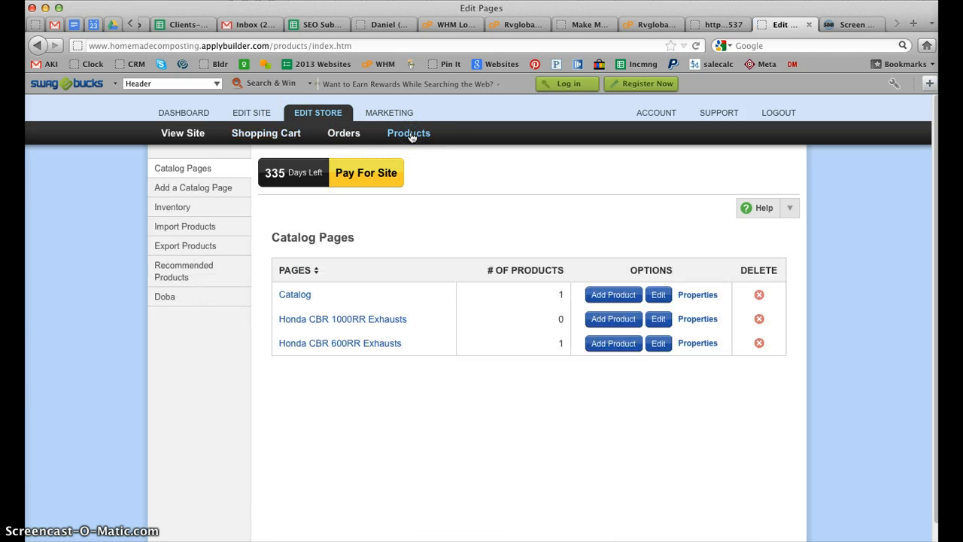
Step: Start adding a catalog page and enter the menu name Honda CBR 1000RR Exhausts
click(204, 189)
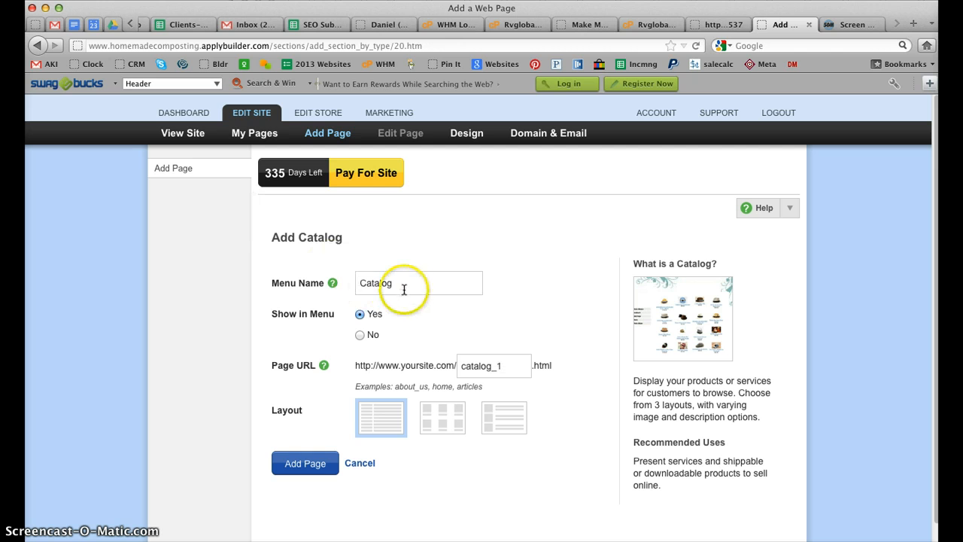
drag(406, 283, 367, 283)
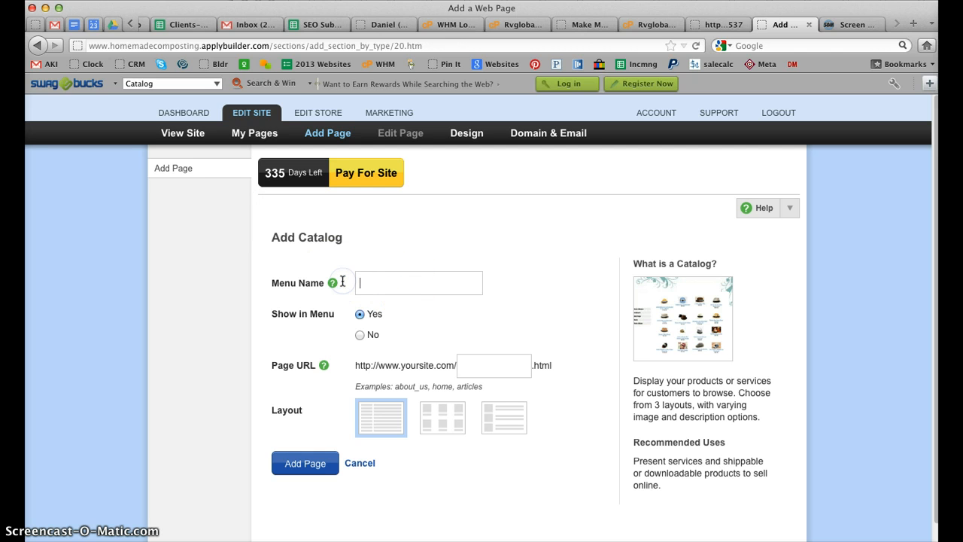
click(372, 283)
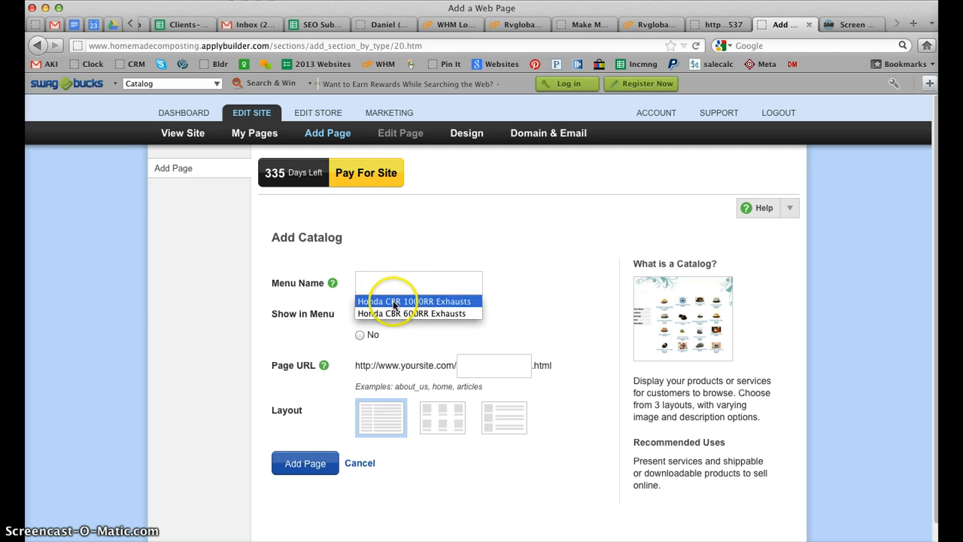
click(392, 302)
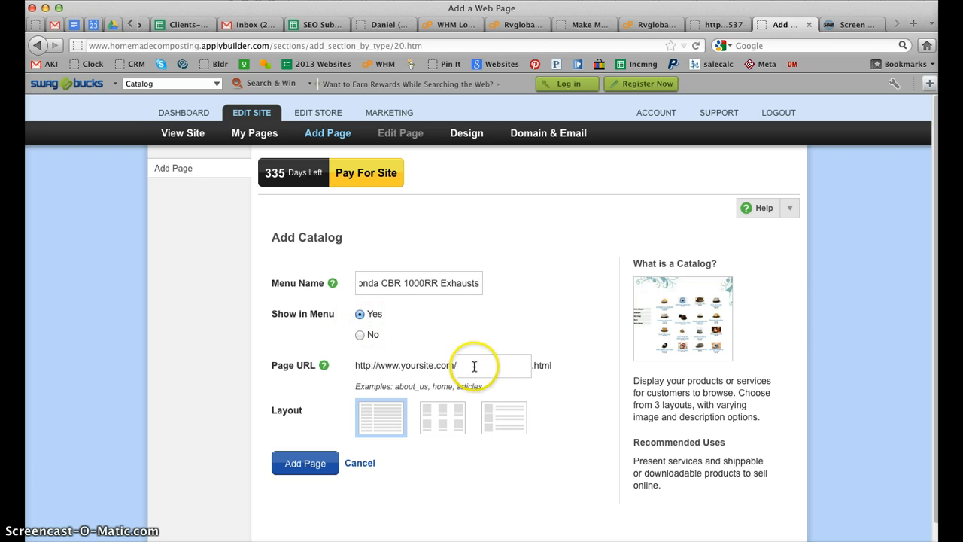
Step: Set the page URL to honda-cbr-1000rr-exhausts and choose the thumbnail grid layout, leaving the form without adding the page
click(420, 281)
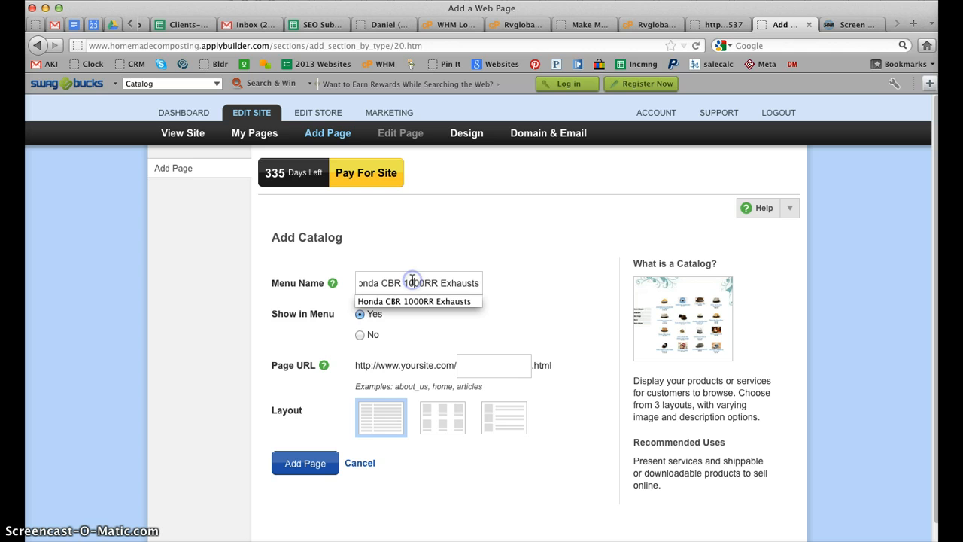
click(487, 368)
click(488, 384)
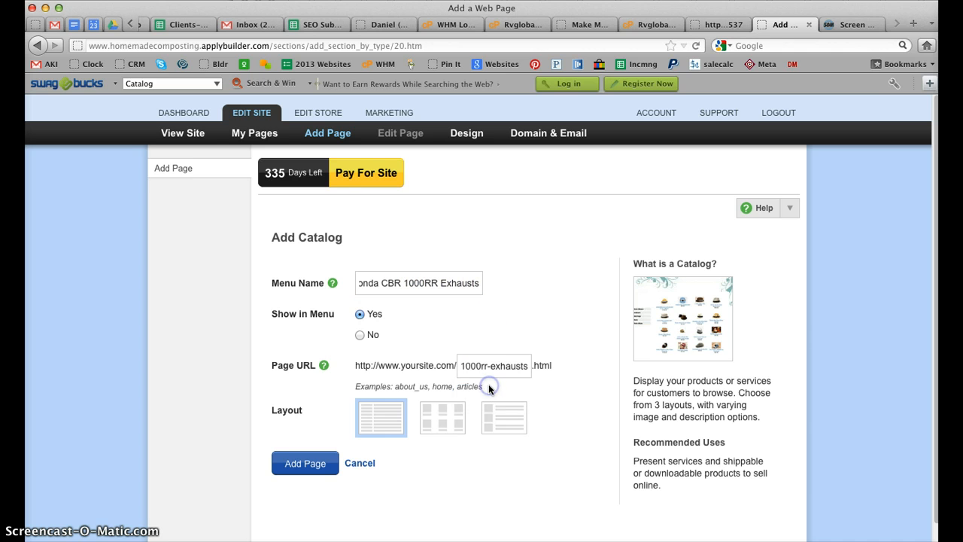
click(441, 422)
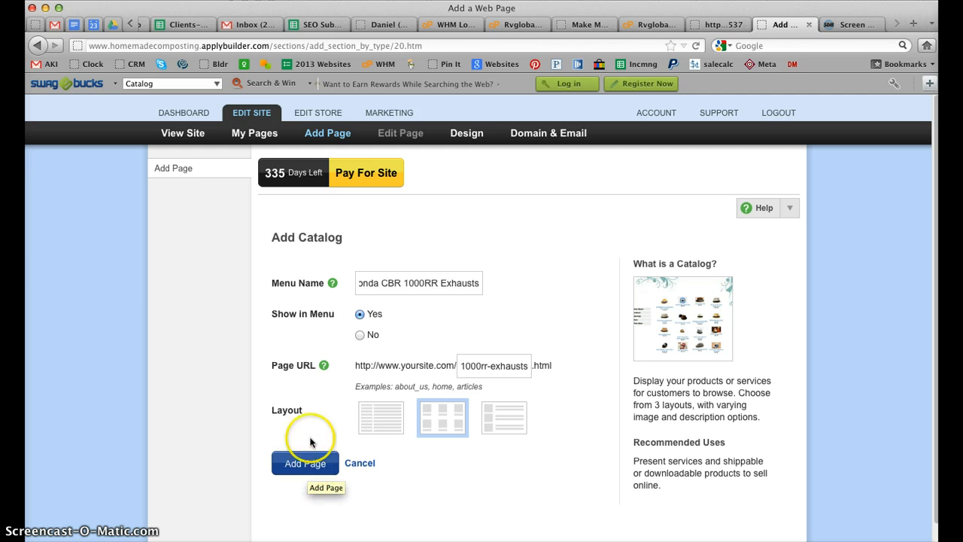
click(38, 46)
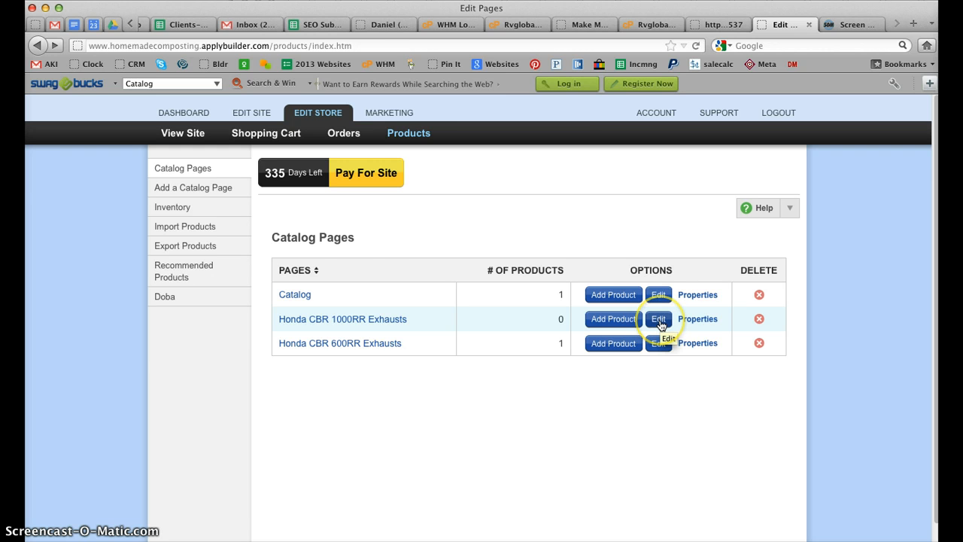
Step: Open the existing Honda CBR 1000RR Exhausts catalog page for editing and select its title text
click(658, 320)
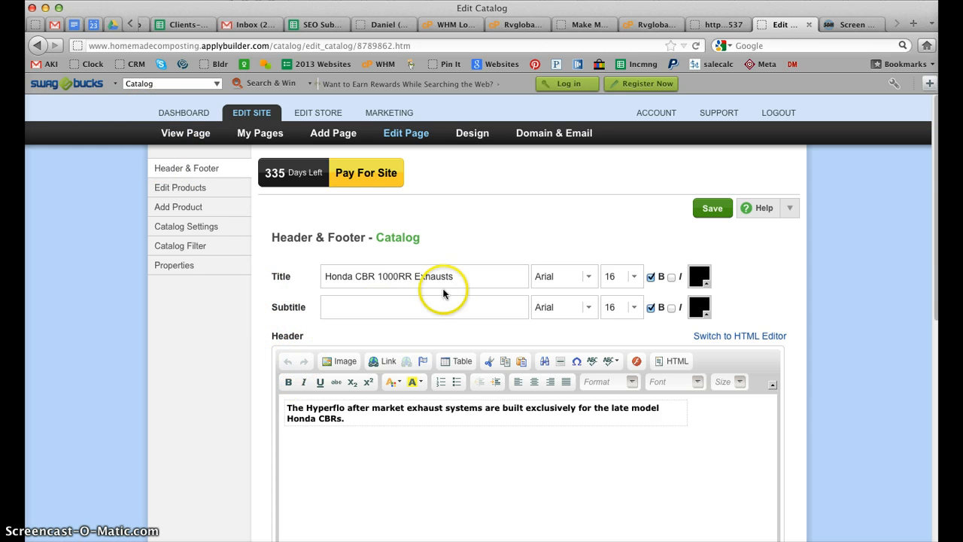
drag(457, 277, 345, 275)
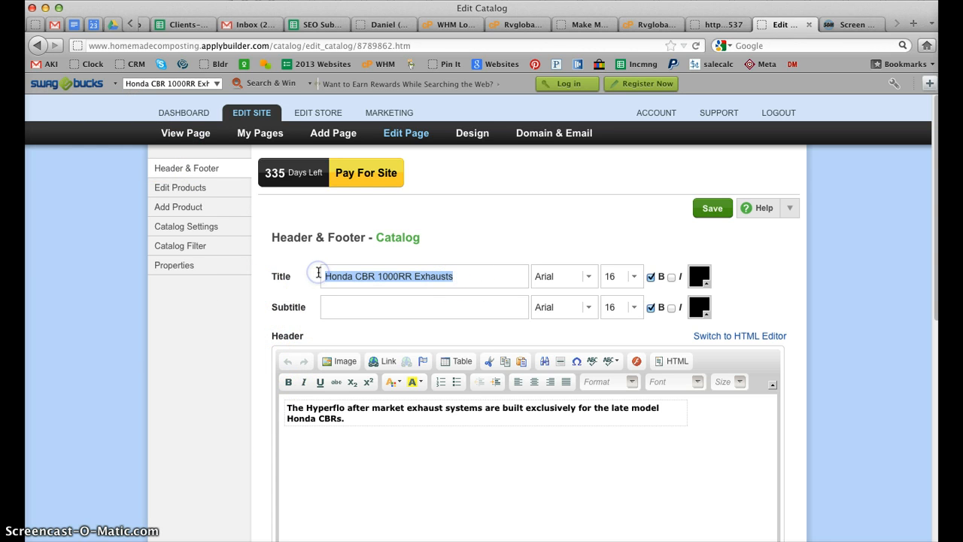
Step: Open the meta tags in the catalog page's properties and paste the Hyperflo product description into the HTML title tag
click(185, 269)
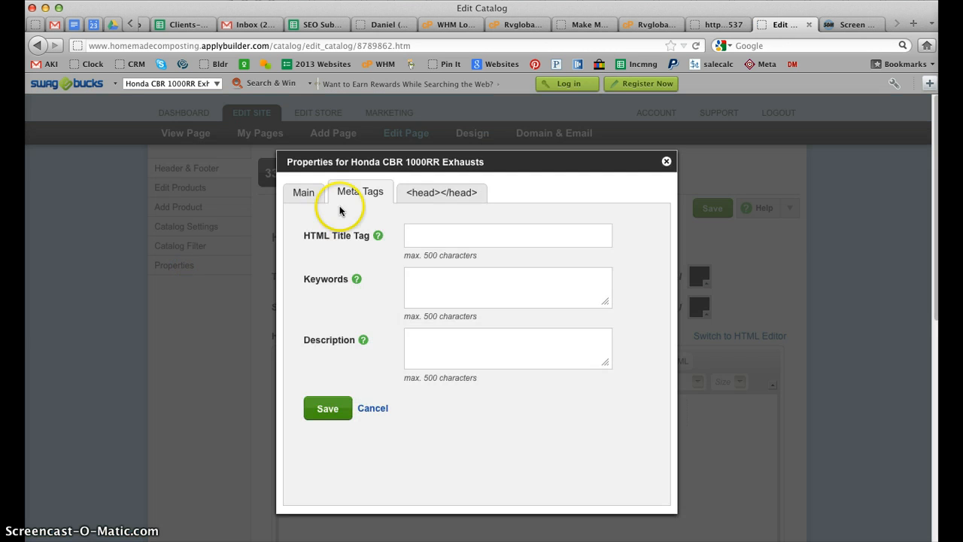
click(342, 194)
click(426, 235)
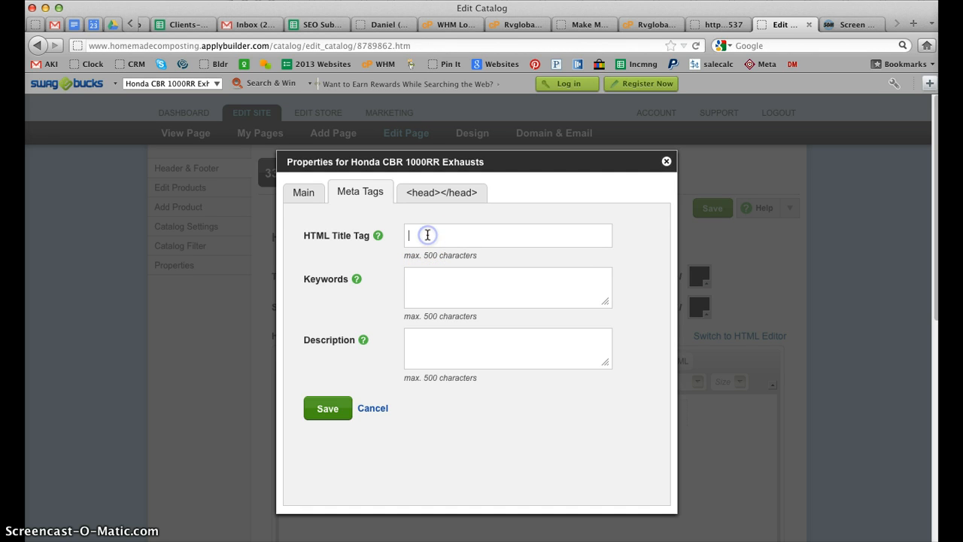
key(super+v)
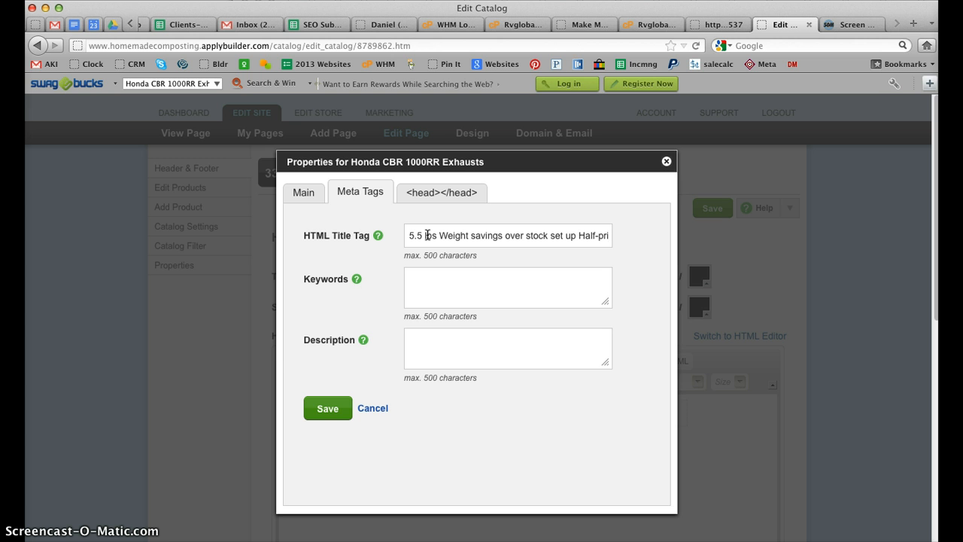
Step: Shorten the pasted HTML title tag by deleting its trailing text back to the integrated undertail kit wording
shift+click(427, 235)
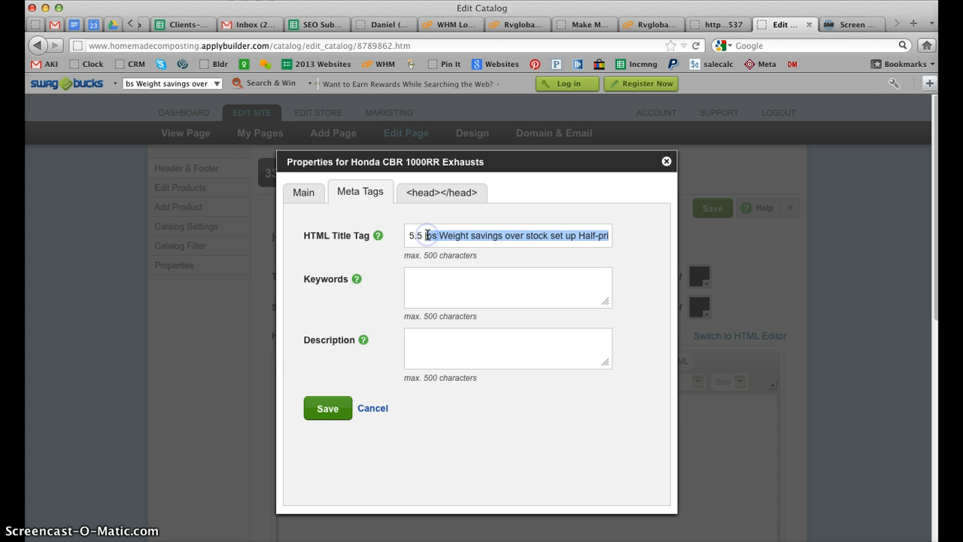
key(BackSpace)
shift+click(449, 236)
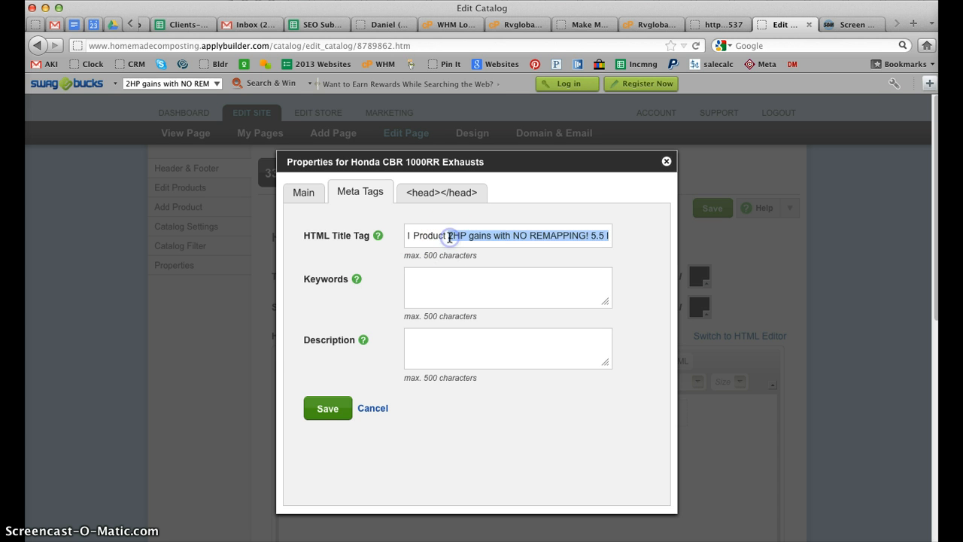
key(BackSpace)
shift+click(426, 236)
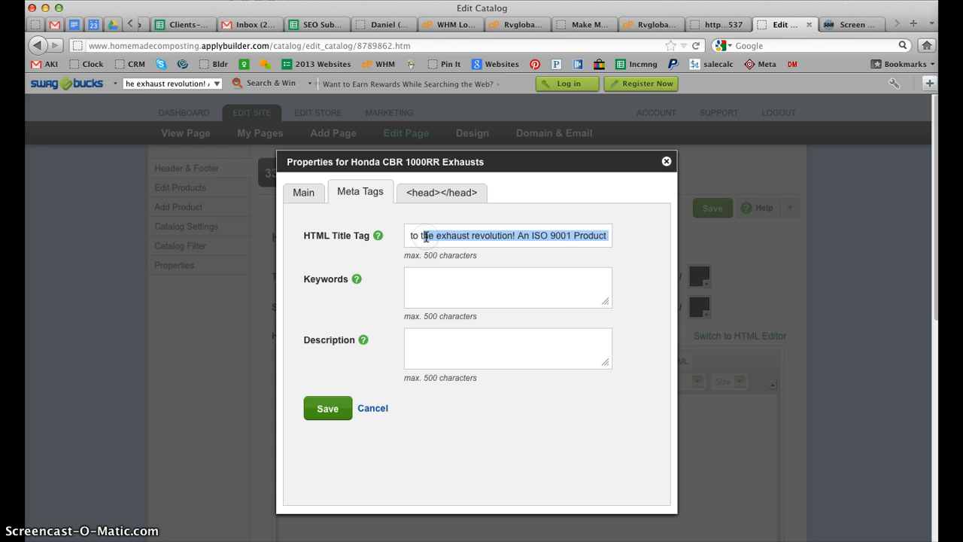
key(BackSpace)
shift+click(407, 238)
key(BackSpace)
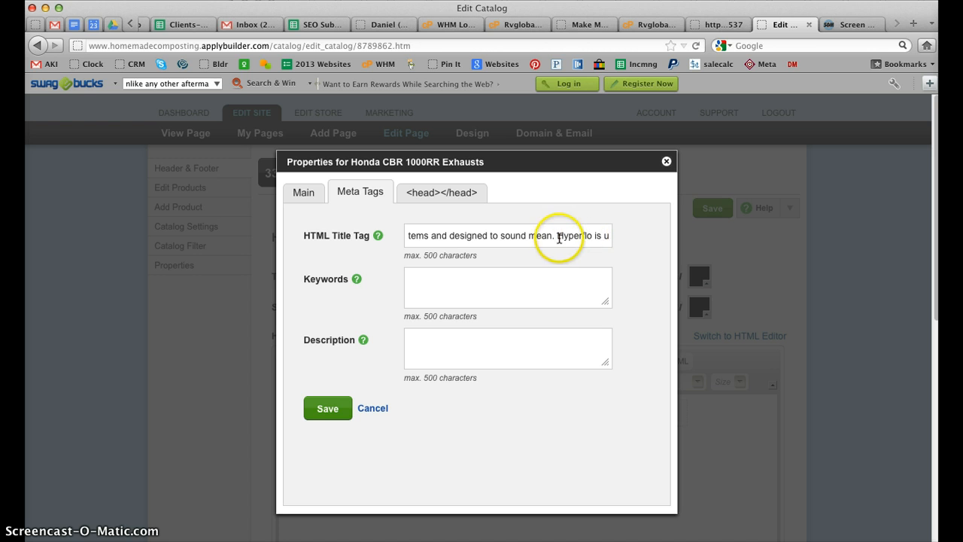
triple_click(412, 234)
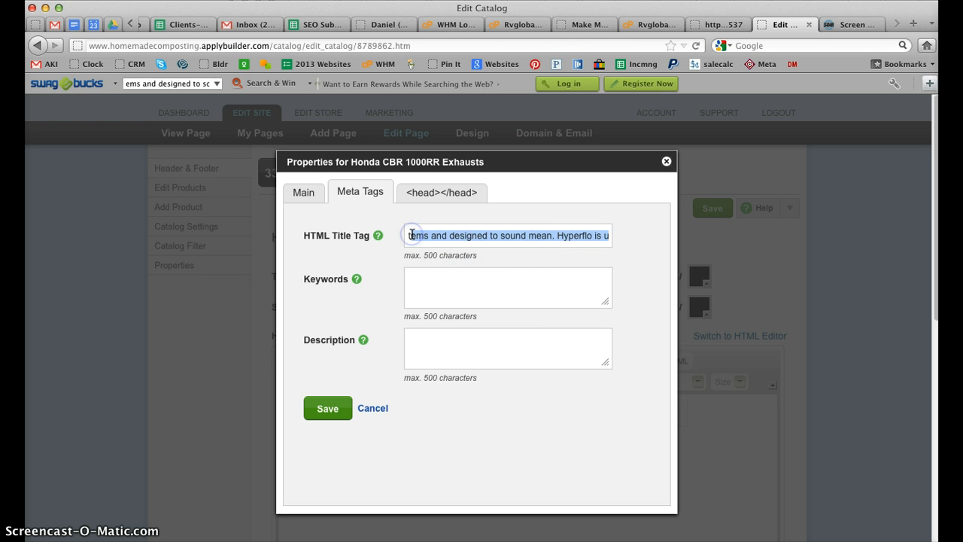
key(BackSpace)
shift+click(411, 237)
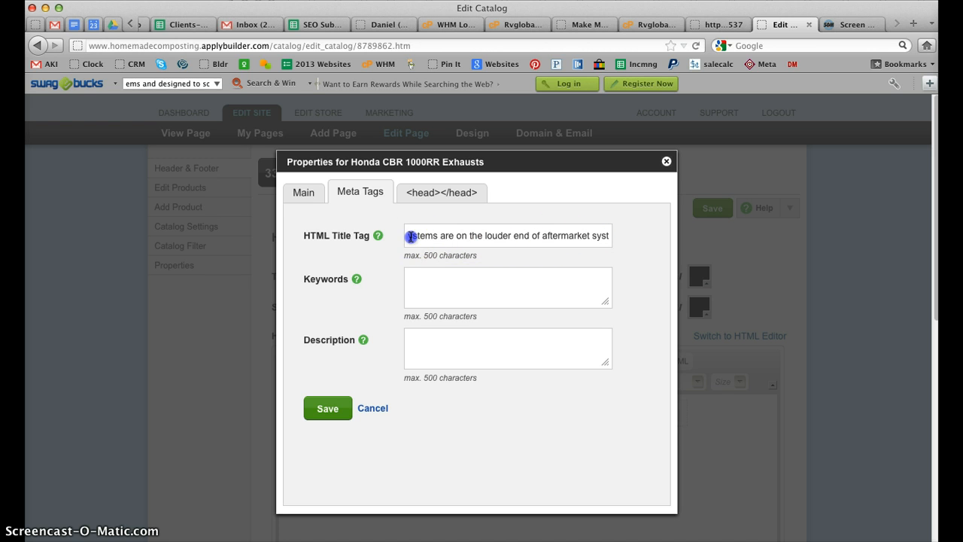
key(BackSpace)
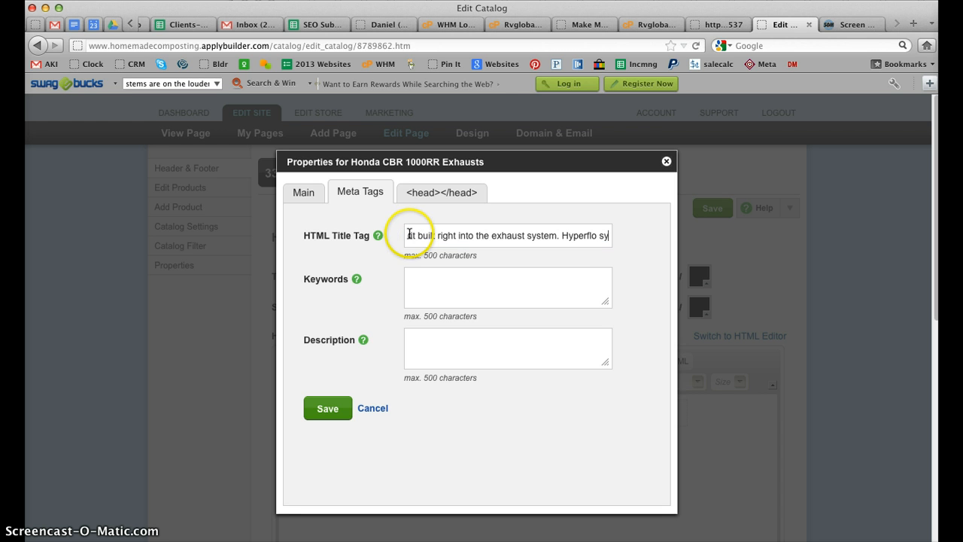
shift+click(409, 235)
key(BackSpace)
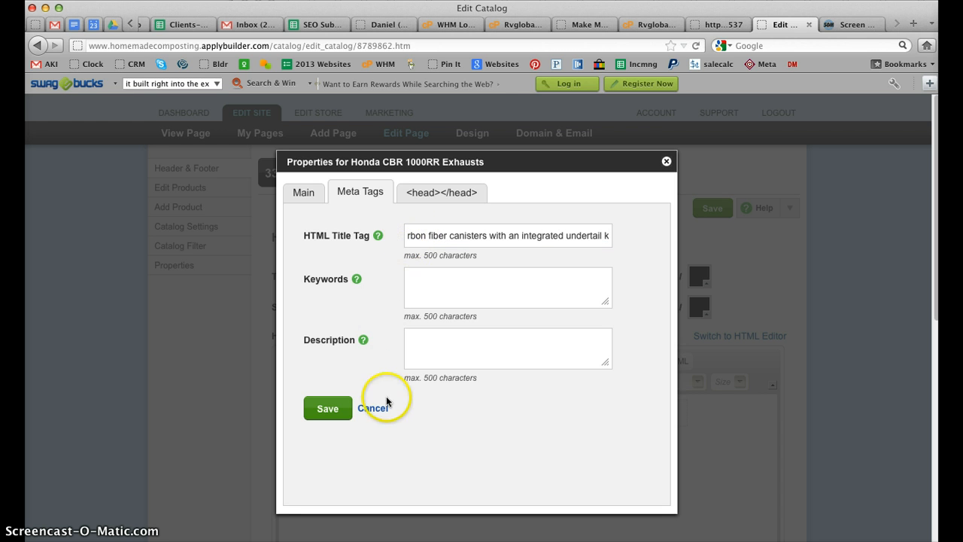
Step: Visit the empty keywords and description meta fields, and close the page properties without saving
click(422, 288)
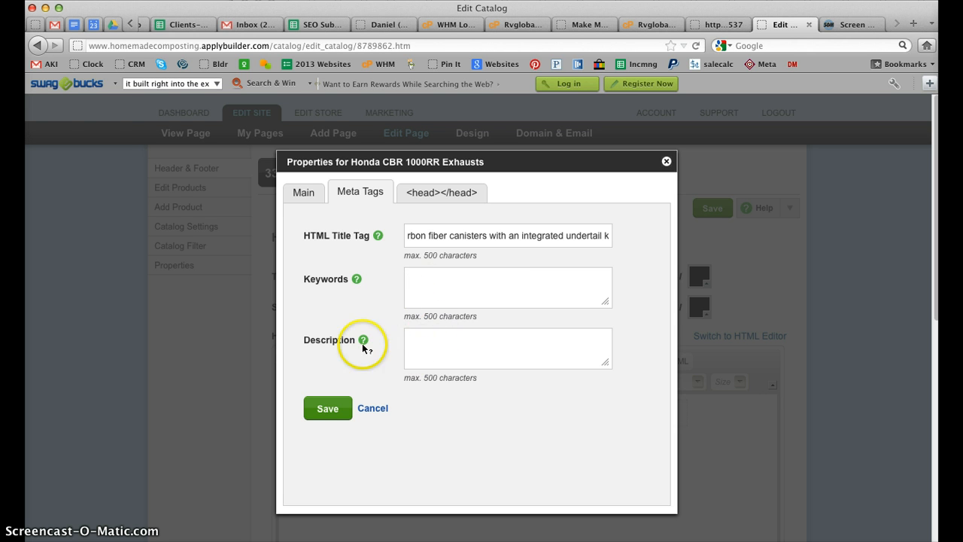
click(428, 344)
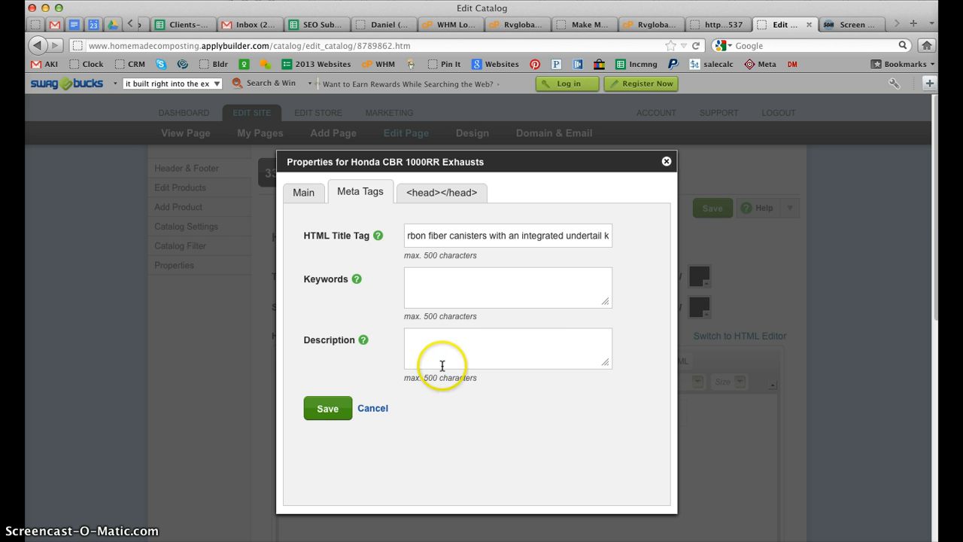
click(372, 411)
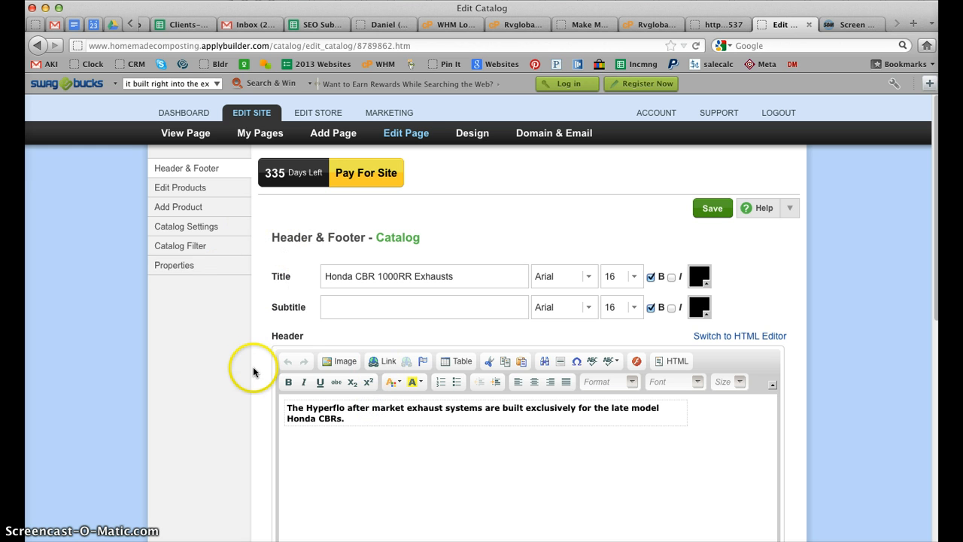
Step: Examine the catalog page's header text, add-product area and footer description
scroll(256, 426, down, 5)
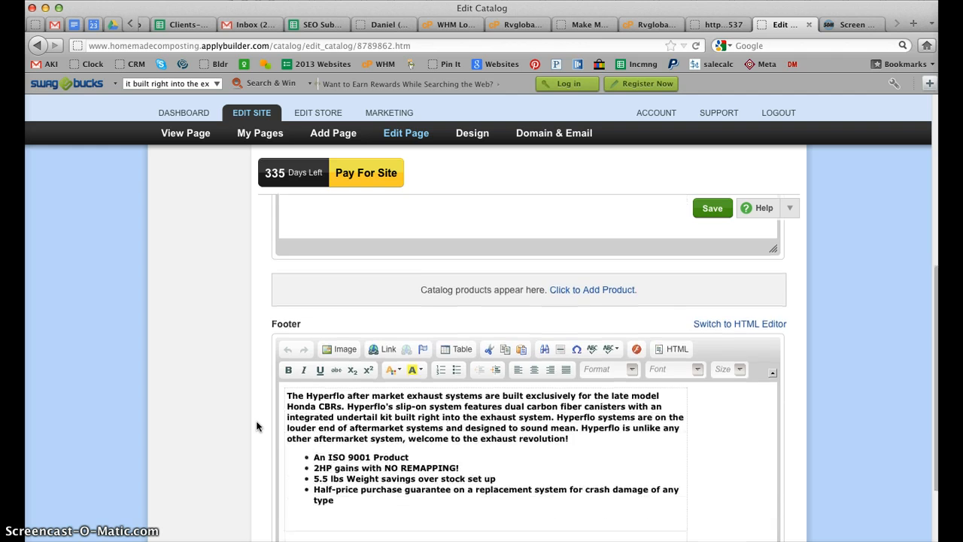
scroll(255, 426, up, 8)
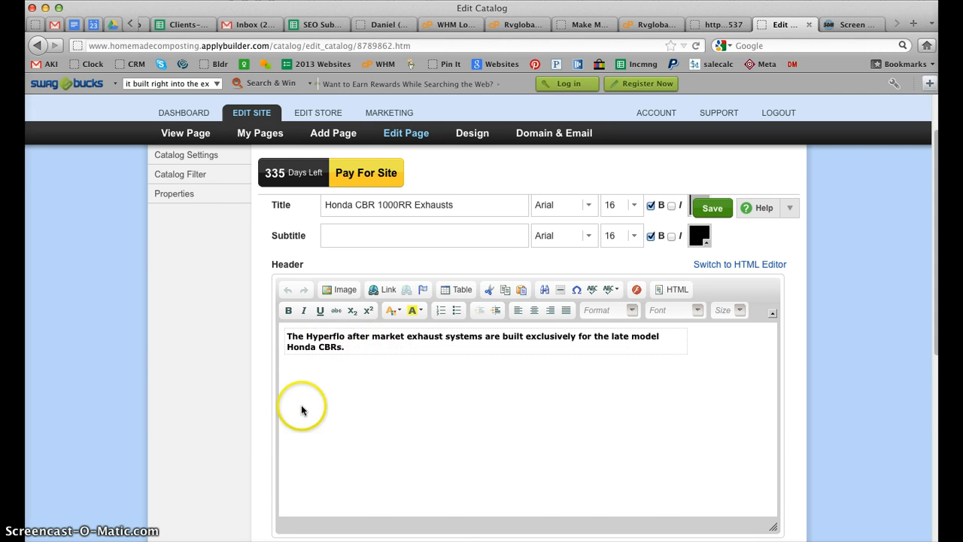
scroll(262, 421, down, 4)
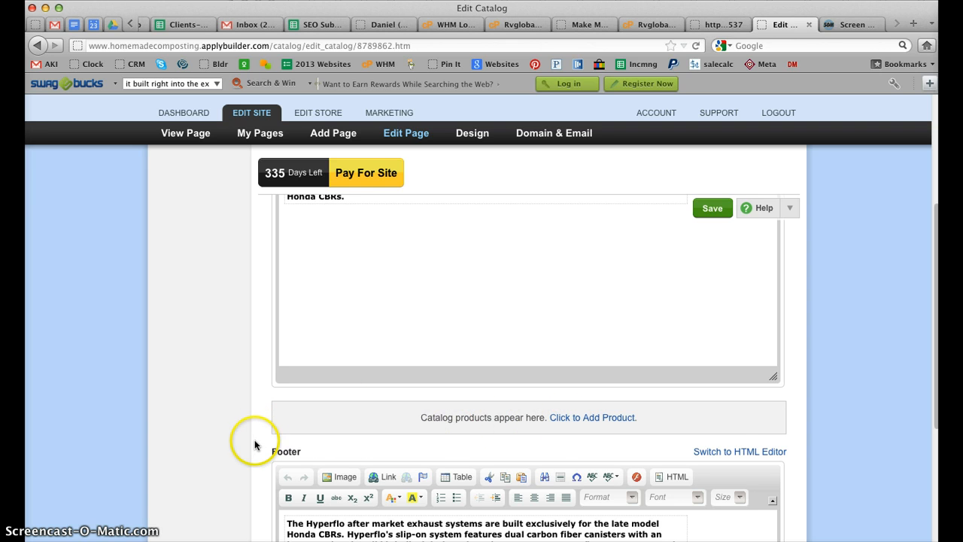
scroll(271, 433, up, 5)
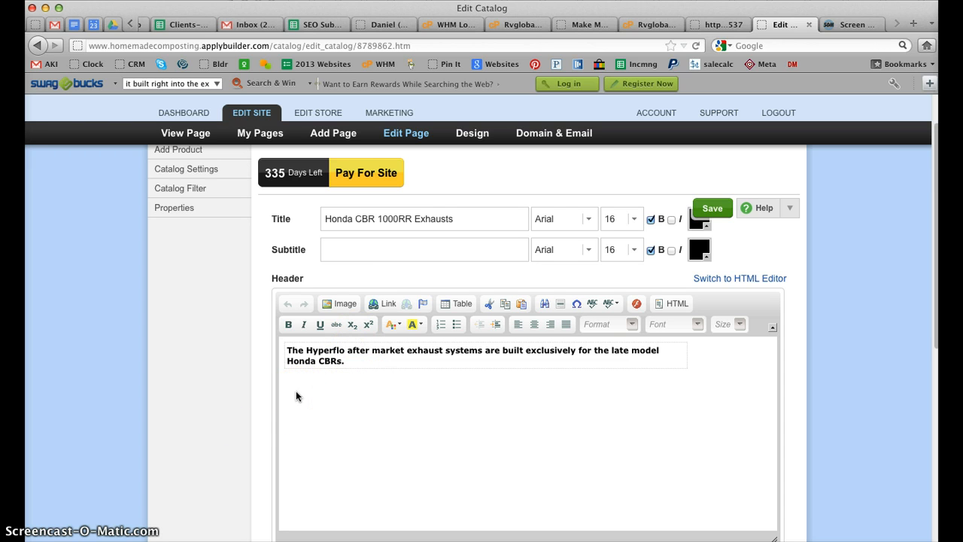
scroll(296, 395, down, 5)
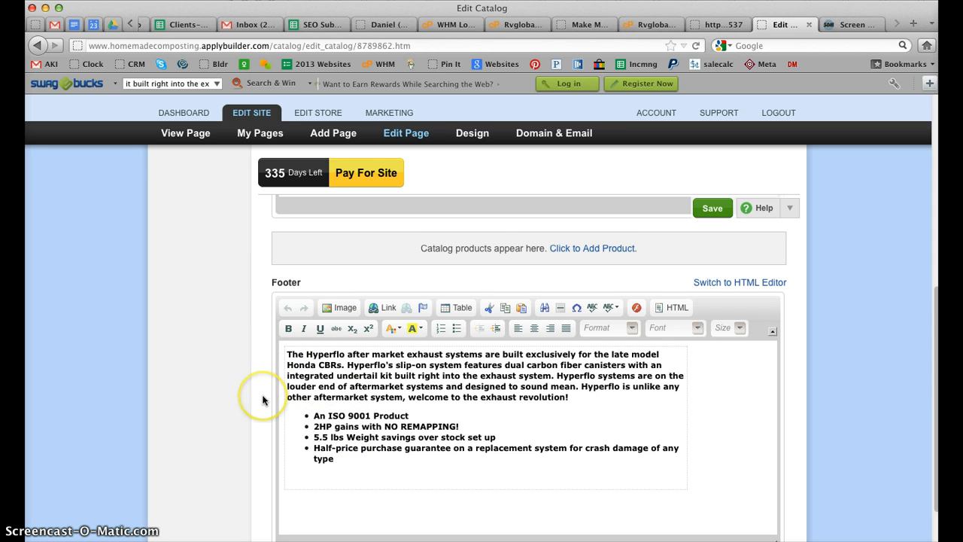
scroll(263, 395, down, 2)
scroll(263, 399, up, 5)
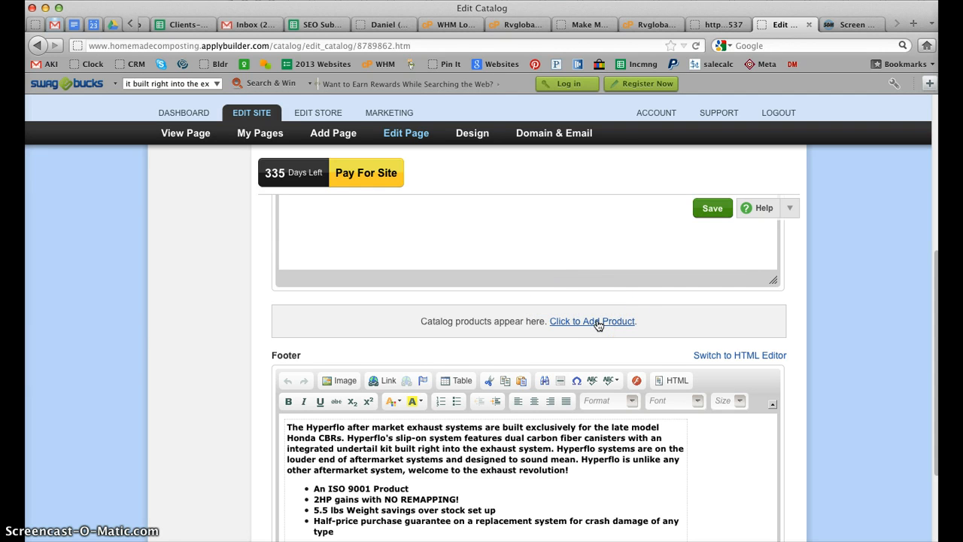
click(598, 321)
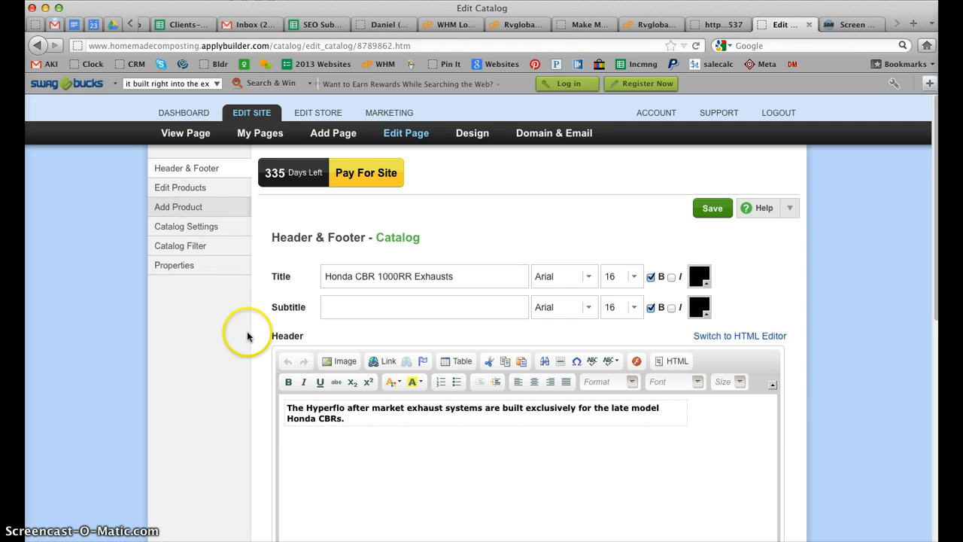
scroll(266, 415, down, 5)
scroll(264, 419, up, 10)
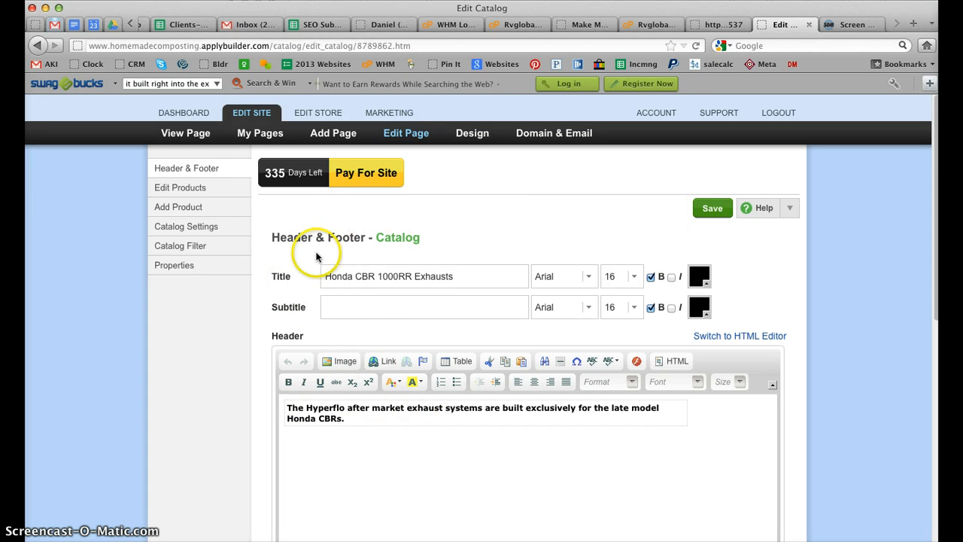
Step: Save the Honda CBR 1000RR Exhausts catalog page and view the site's Honda CBR 600RR Exhausts page
click(716, 210)
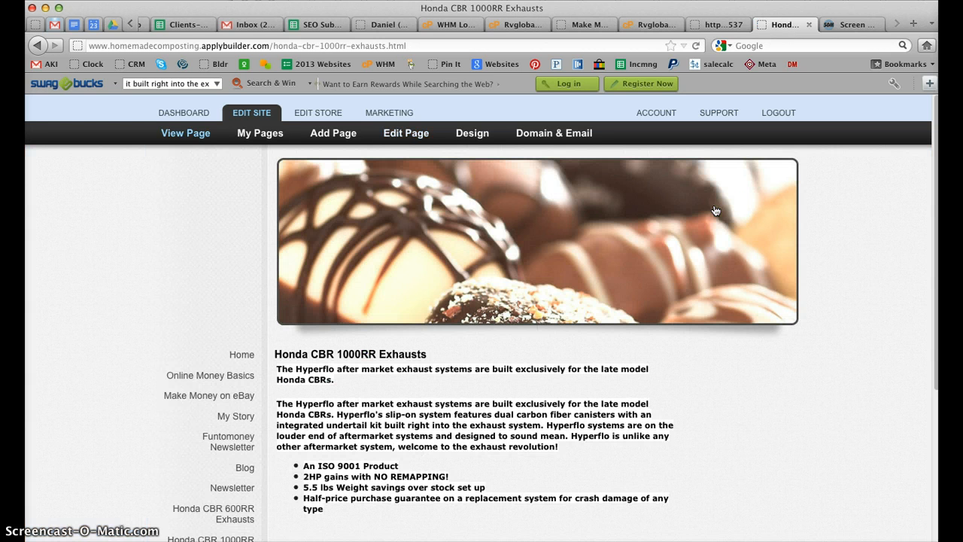
scroll(252, 468, down, 2)
click(239, 469)
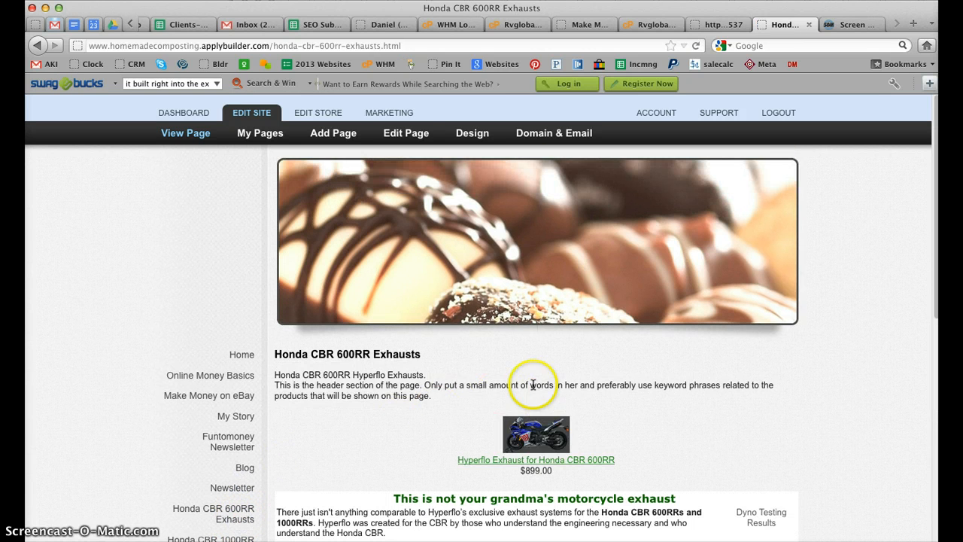
Step: Examine the Honda CBR 600RR Exhausts page's title and header text, its product listing and the footer description below
drag(277, 357, 458, 399)
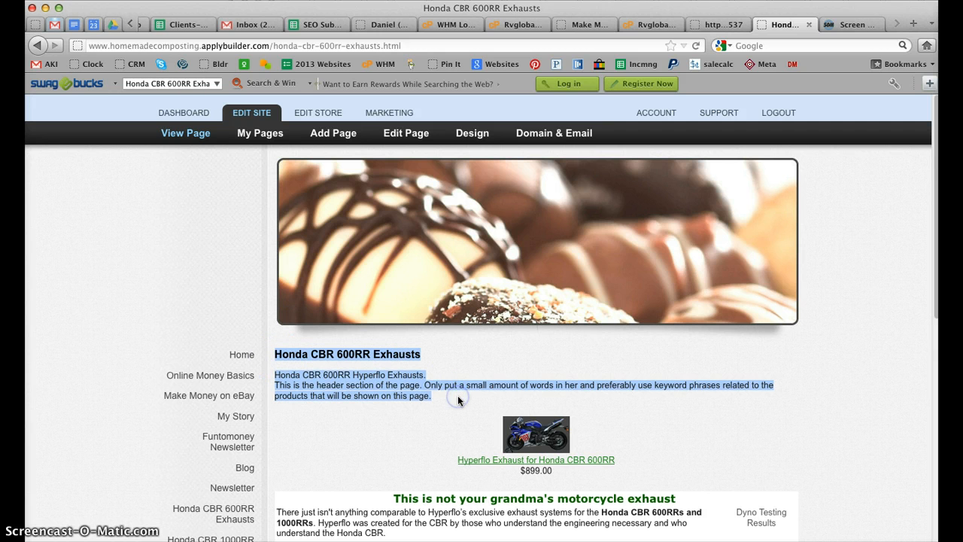
click(459, 399)
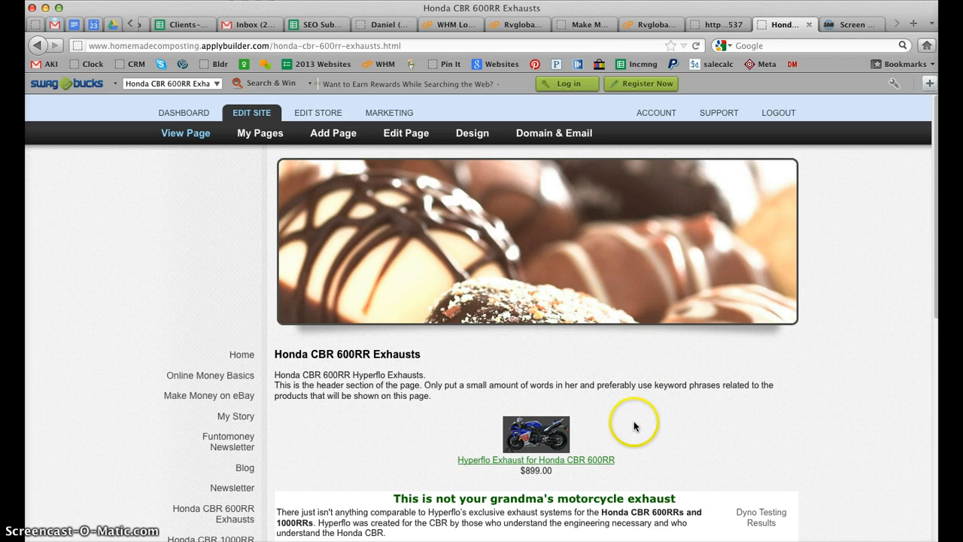
scroll(634, 425, down, 2)
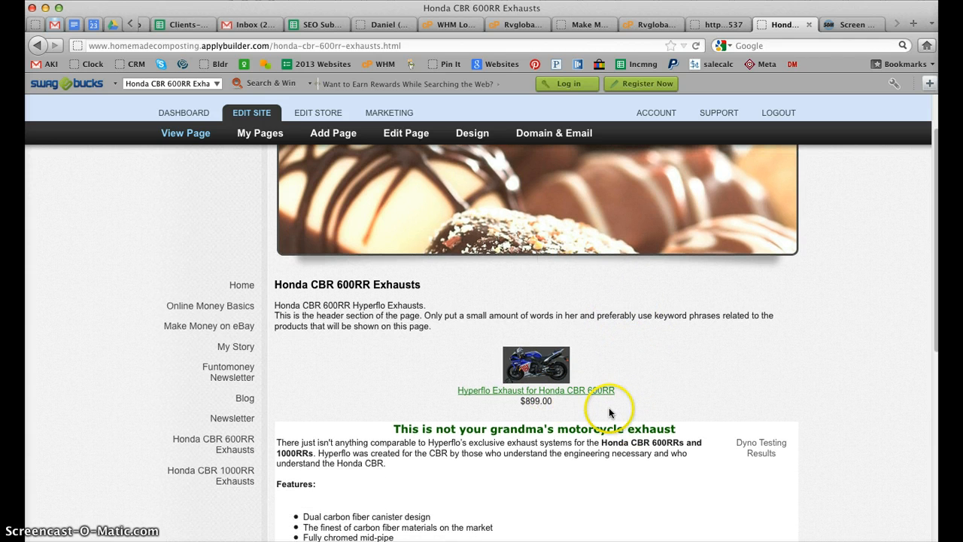
scroll(631, 410, down, 3)
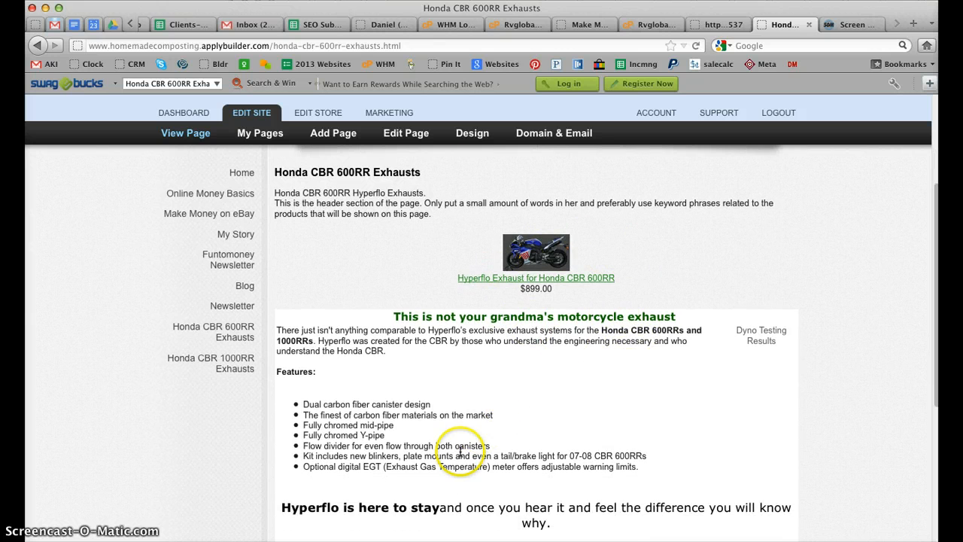
scroll(444, 421, down, 6)
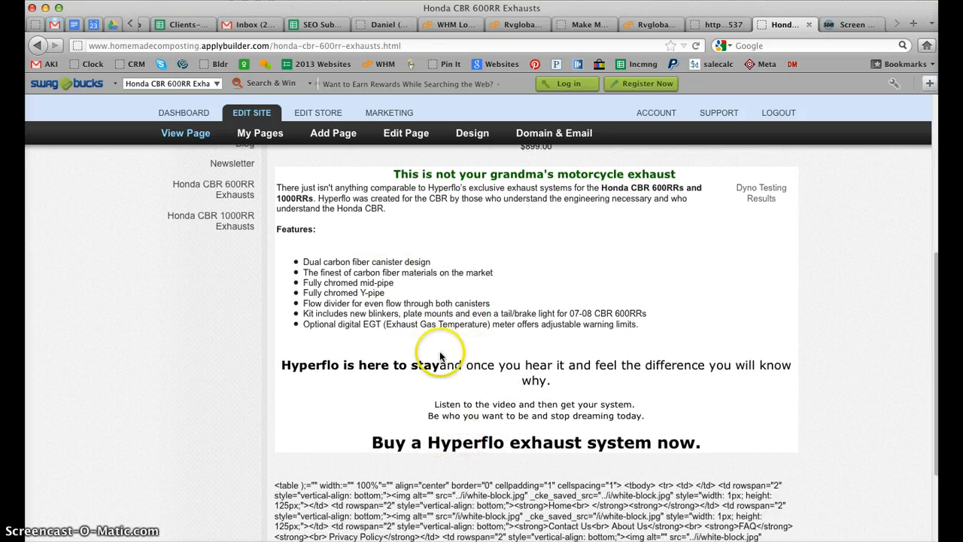
scroll(406, 361, up, 5)
drag(390, 299, 644, 524)
scroll(644, 524, down, 1)
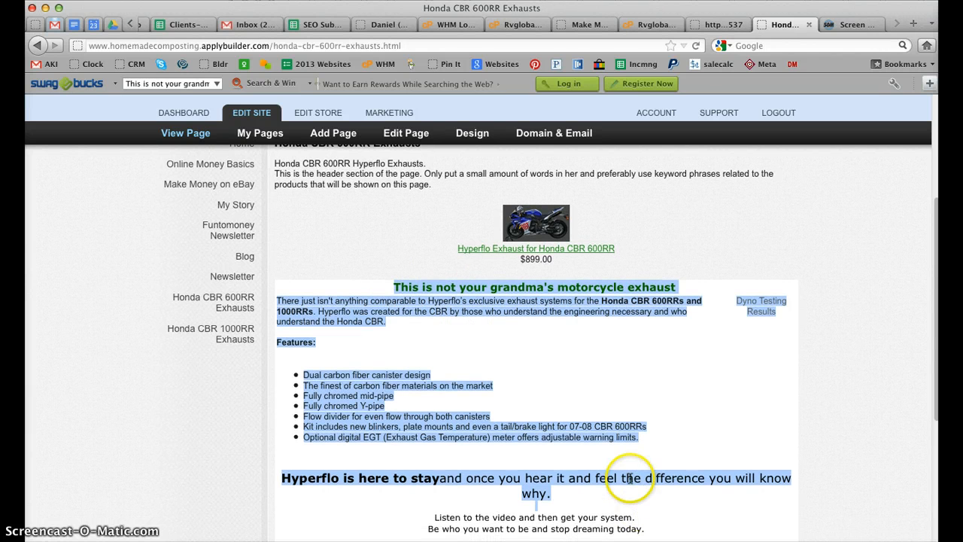
scroll(631, 477, down, 1)
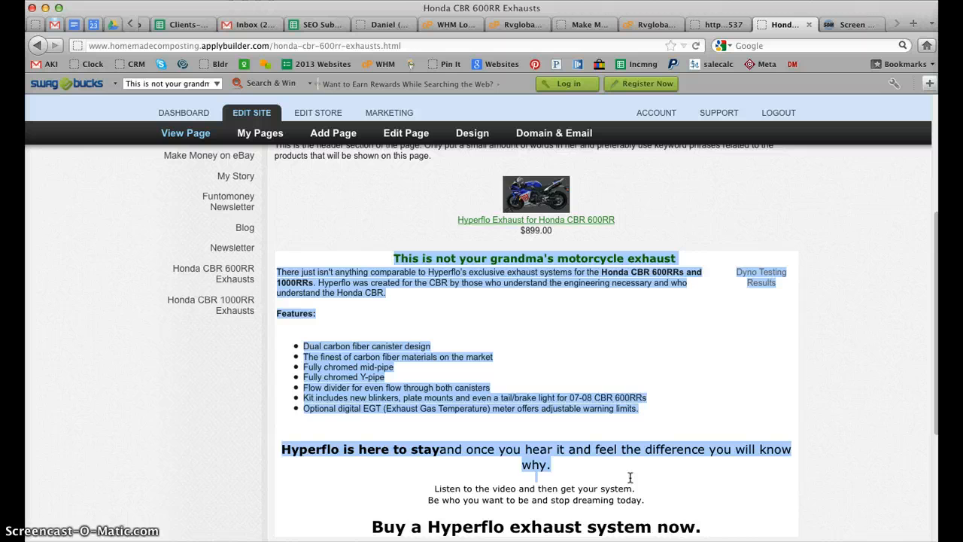
scroll(630, 477, up, 5)
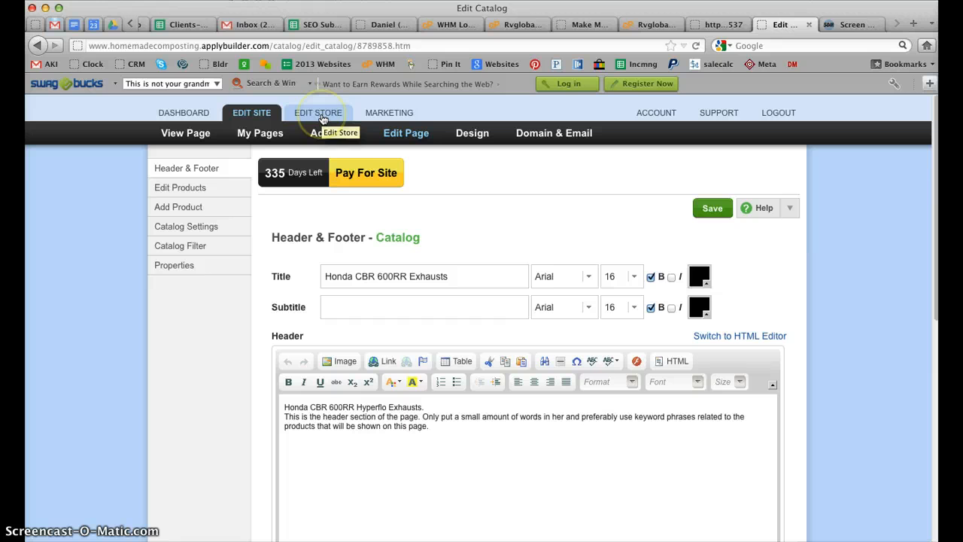
Step: Open the inventory of all products in the online store
click(322, 118)
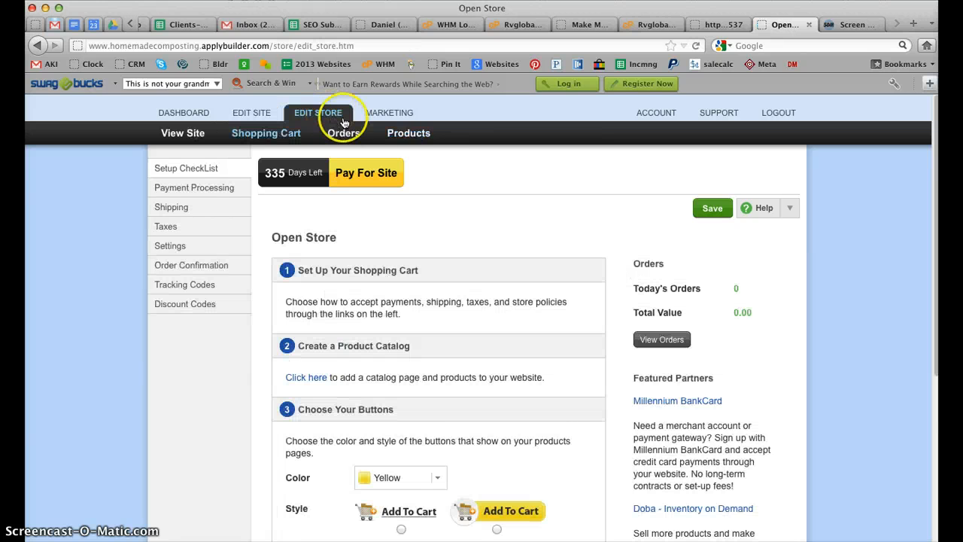
click(422, 136)
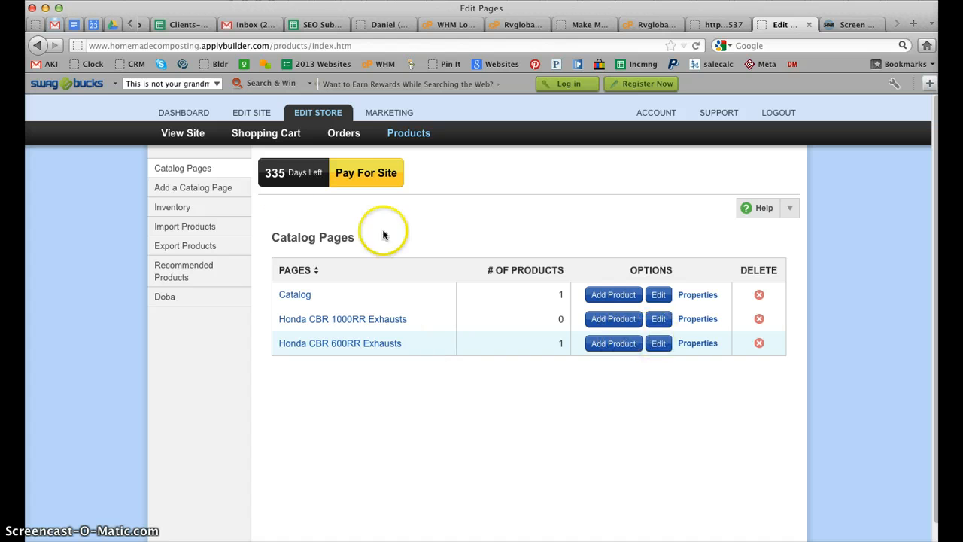
click(185, 211)
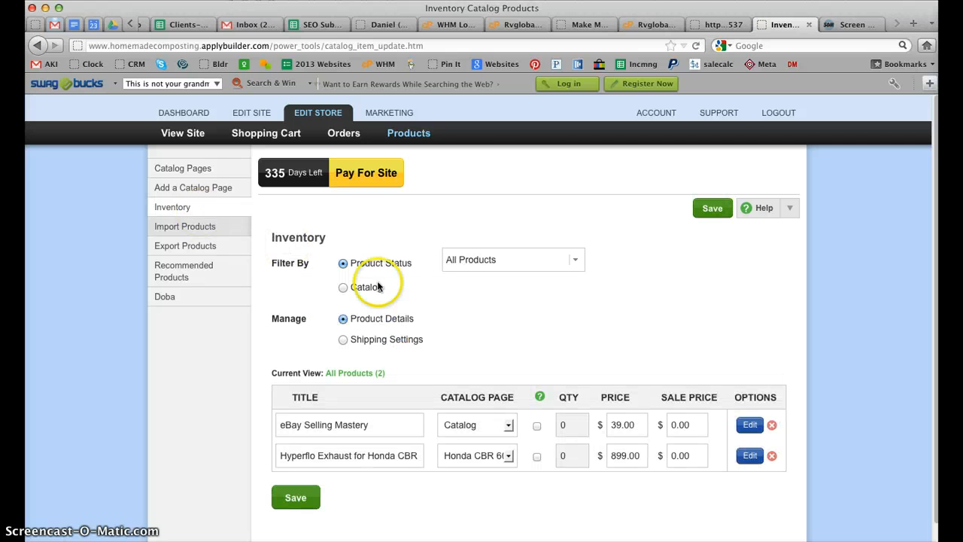
Step: Try assigning the eBay Selling Mastery product to the Honda CBR 600RR Exhausts catalog page, and set it back to Catalog
scroll(516, 405, down, 2)
click(510, 375)
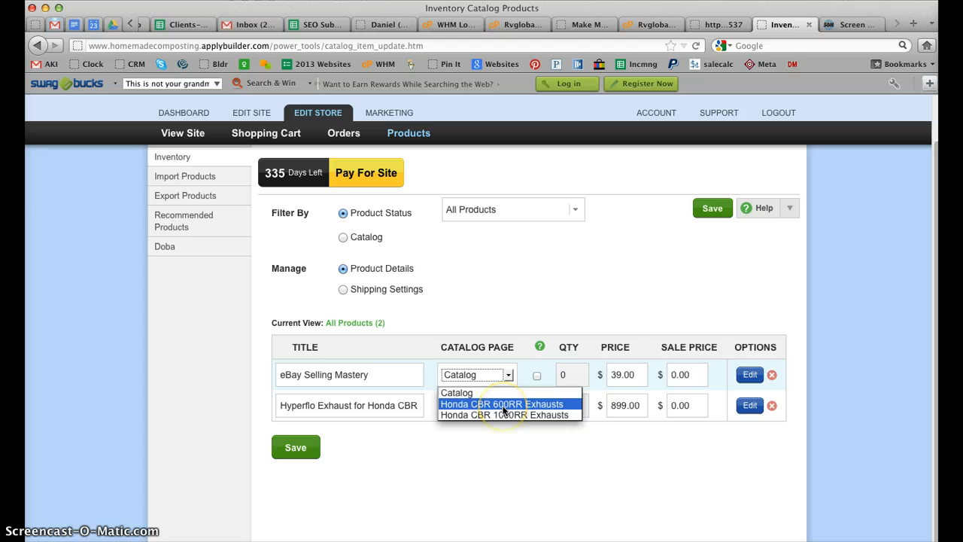
click(503, 406)
click(508, 407)
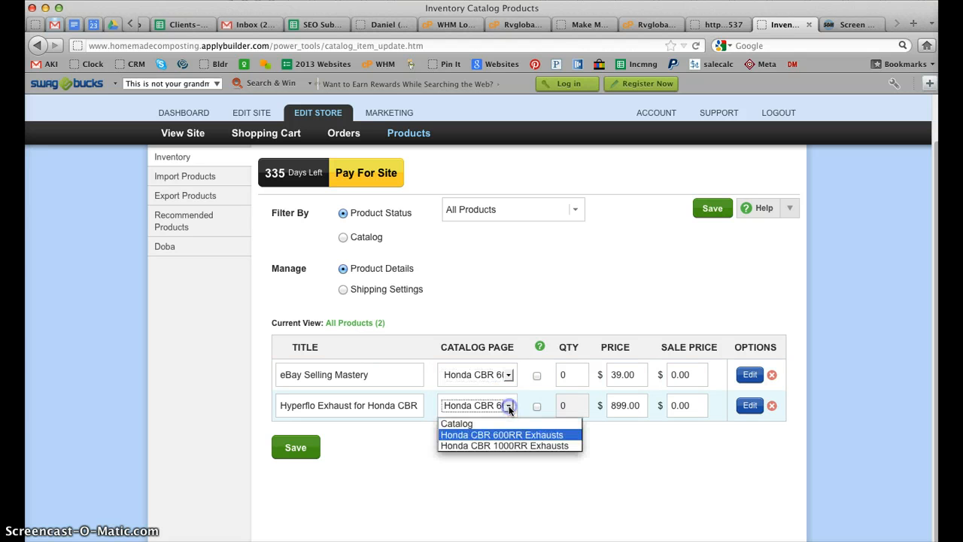
click(507, 376)
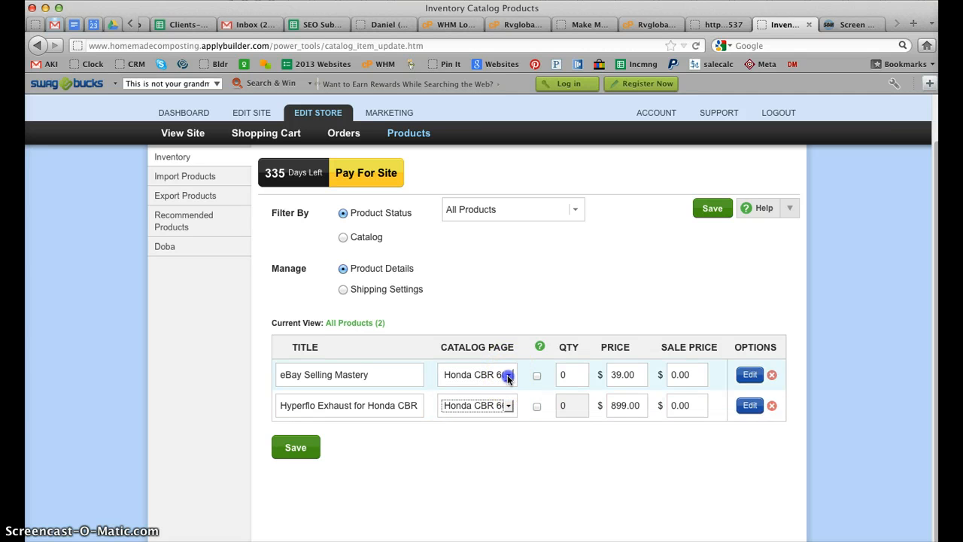
click(508, 376)
click(497, 392)
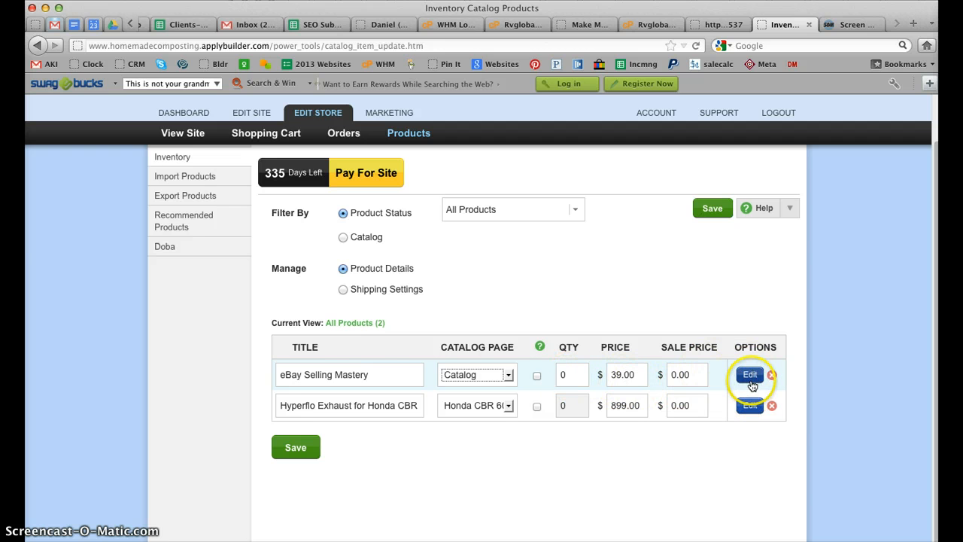
Step: Open the Hyperflo Exhaust for Honda CBR 600RR product for editing and examine its product code, name and page URL
click(750, 407)
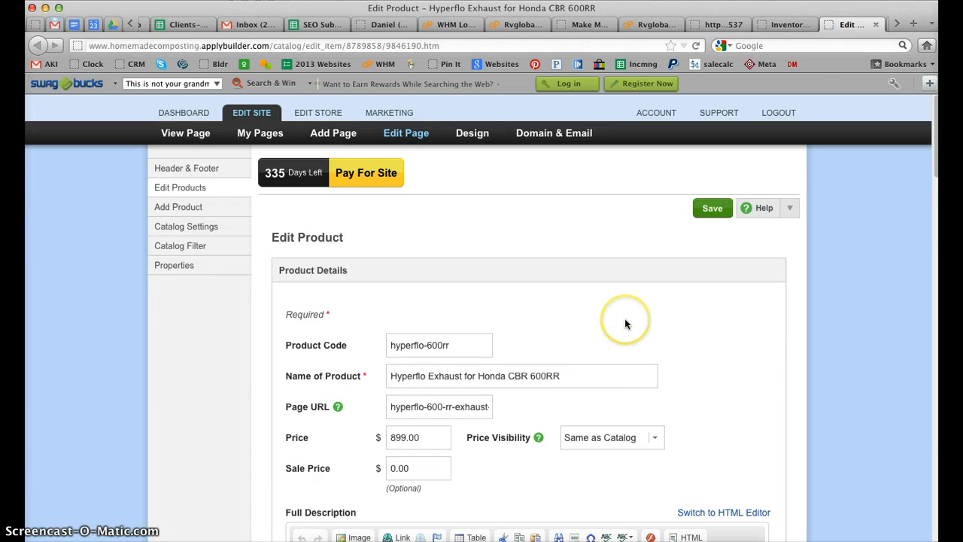
scroll(625, 323, down, 2)
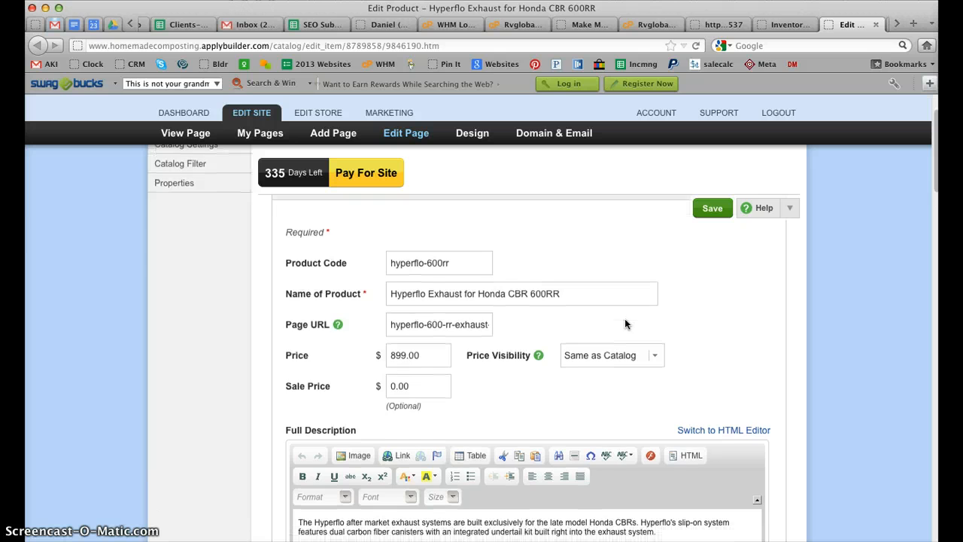
scroll(624, 324, up, 2)
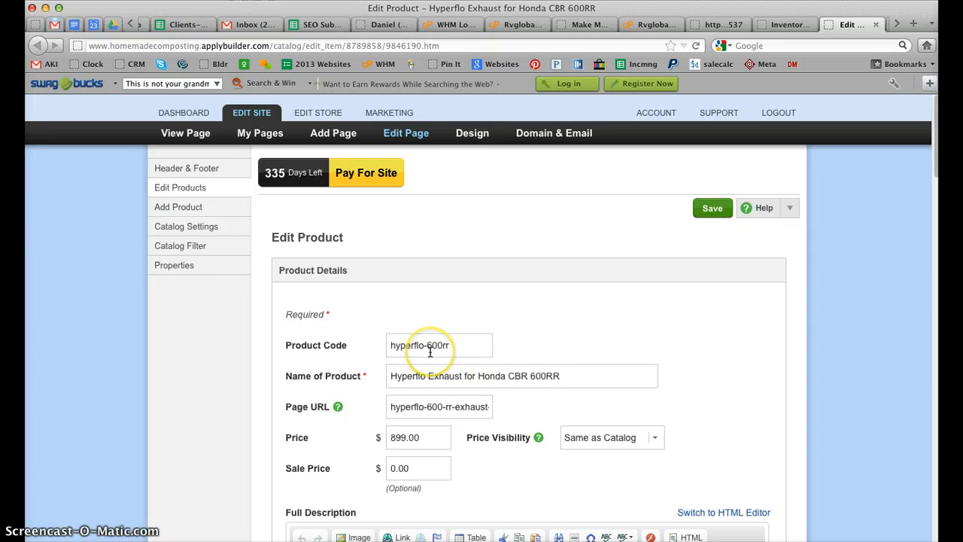
scroll(431, 351, down, 2)
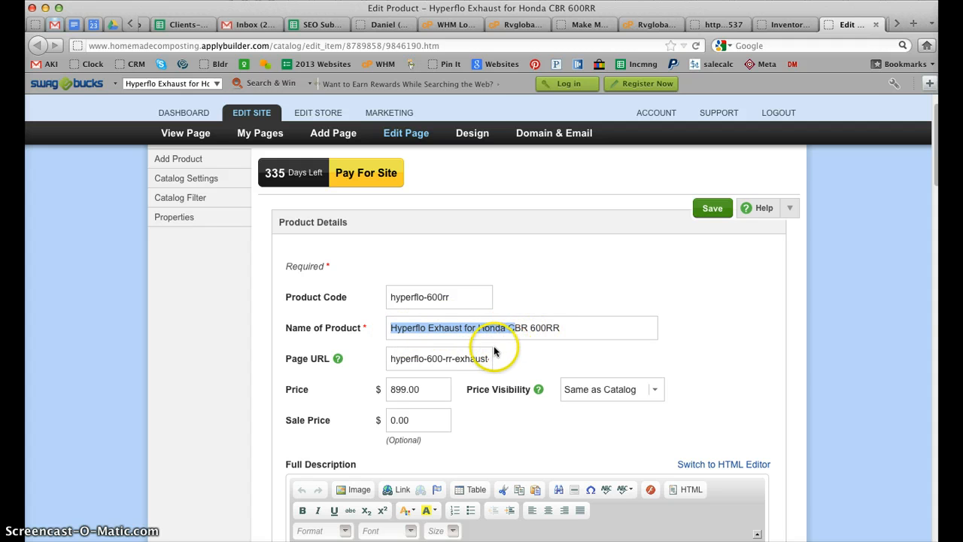
click(444, 358)
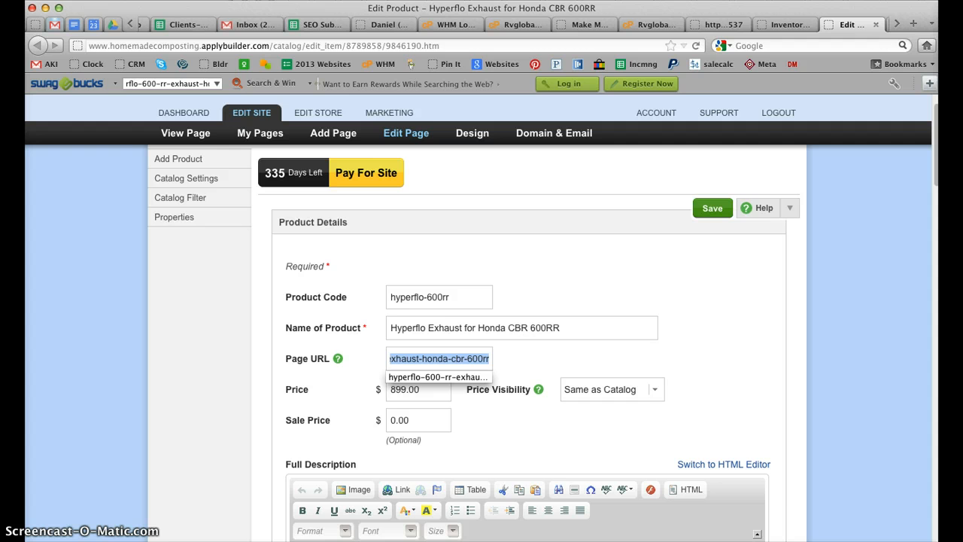
Step: Switch to Chrome, highlight the 600RR.php part of the hondacbrexhaust.com page address, and return to the product editor in Firefox
key(super+Tab)
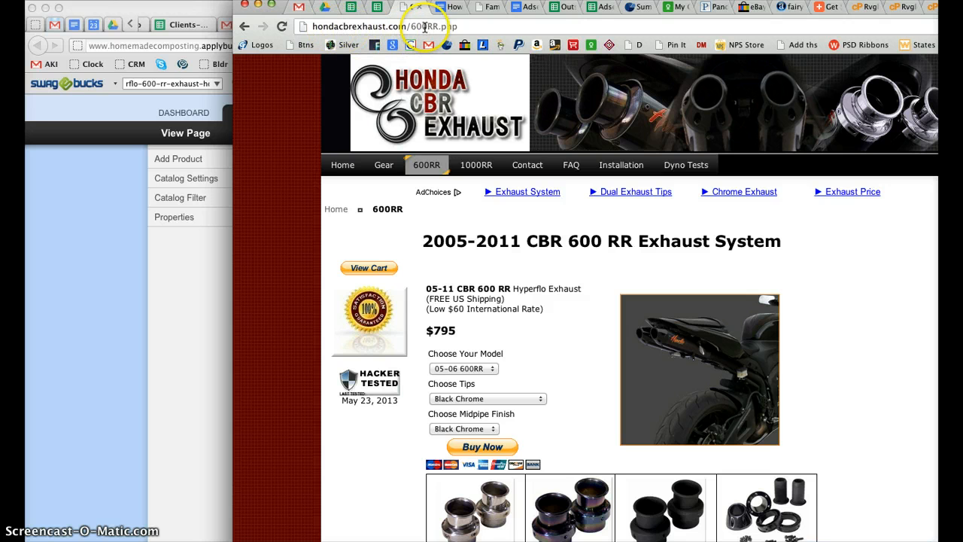
click(457, 27)
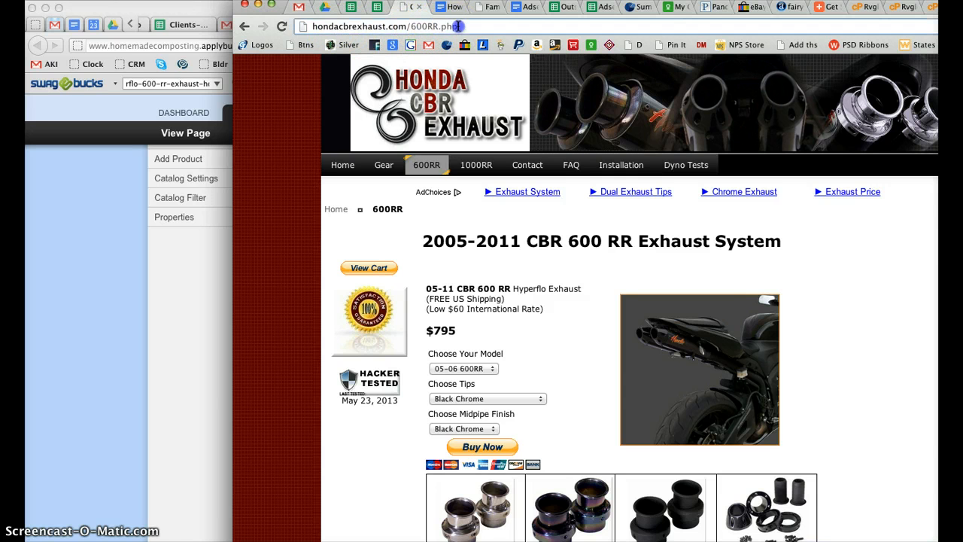
click(458, 26)
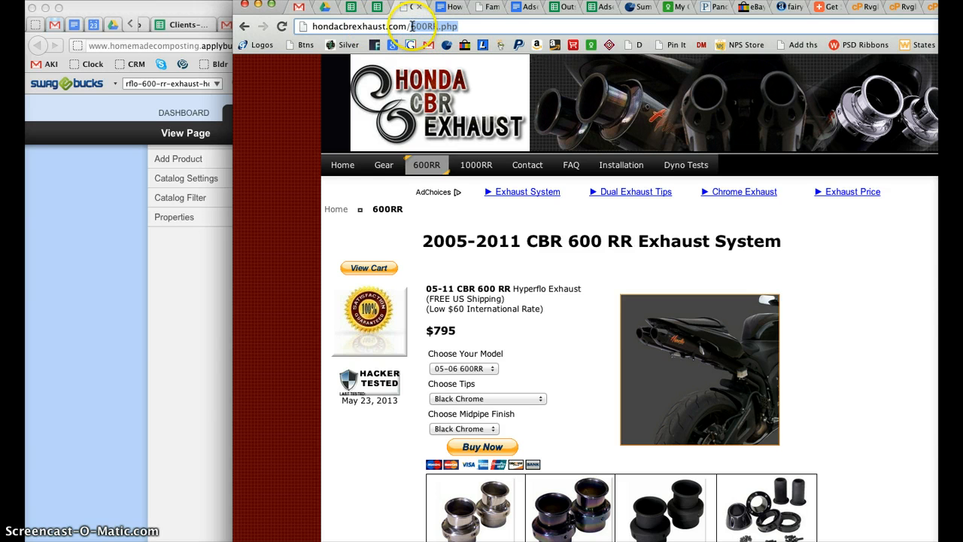
click(189, 316)
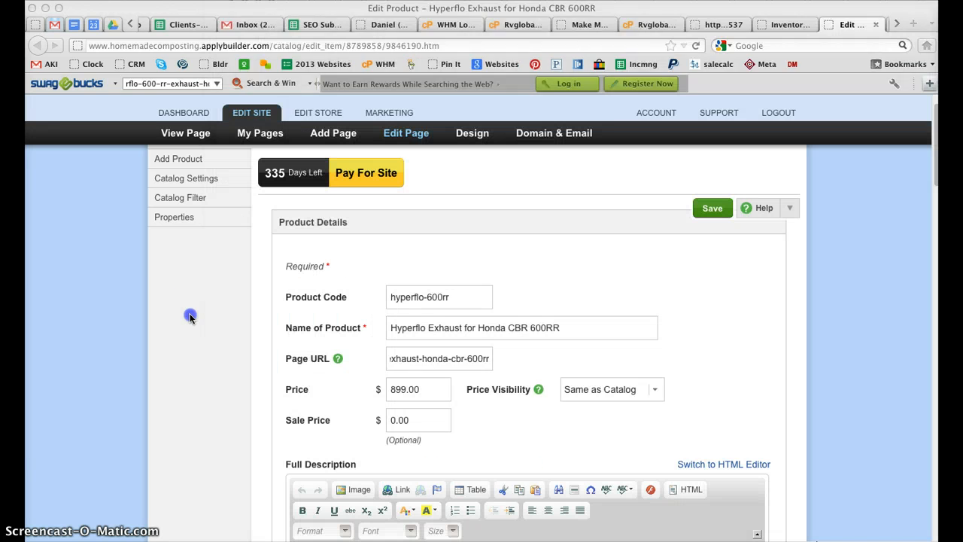
Step: Highlight the Hyperflo product's price amount to examine it, without changing it
scroll(375, 410, down, 2)
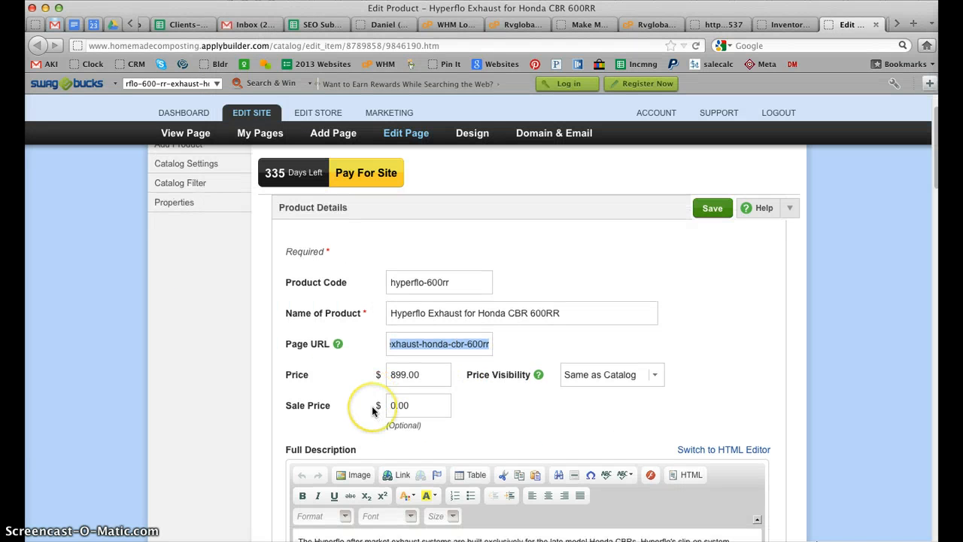
click(403, 345)
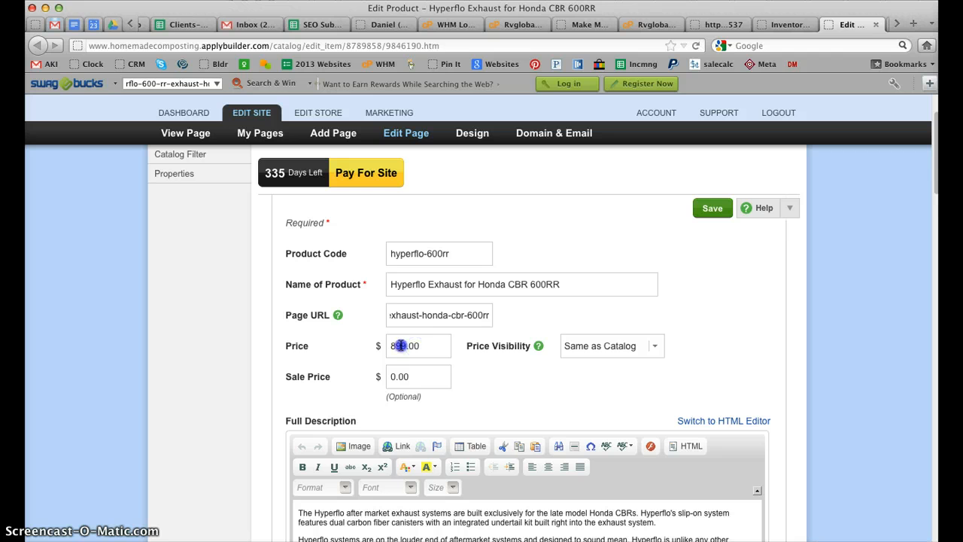
double_click(401, 346)
Step: Examine the product's full description by highlighting all its text and the editor's formatting tools, and clear the selection
scroll(466, 392, down, 8)
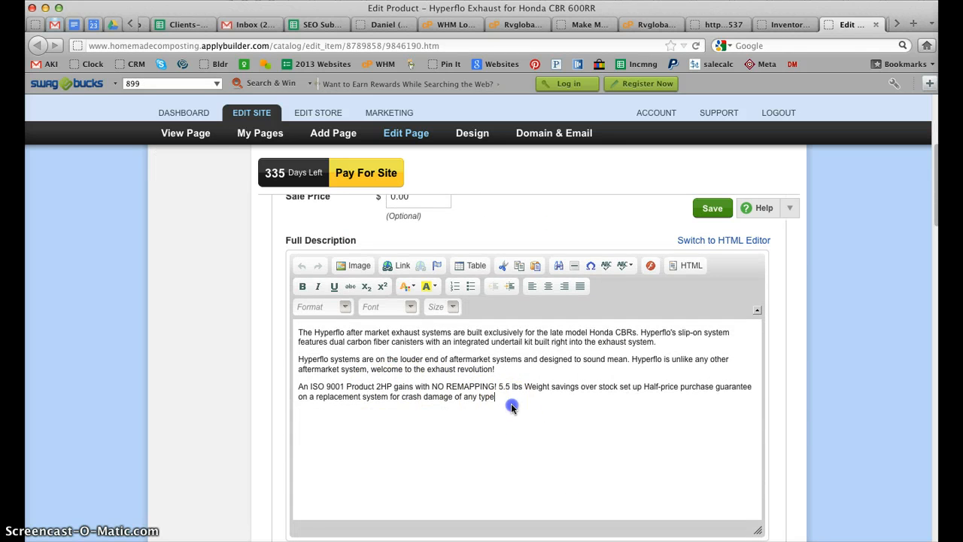
drag(511, 407, 300, 333)
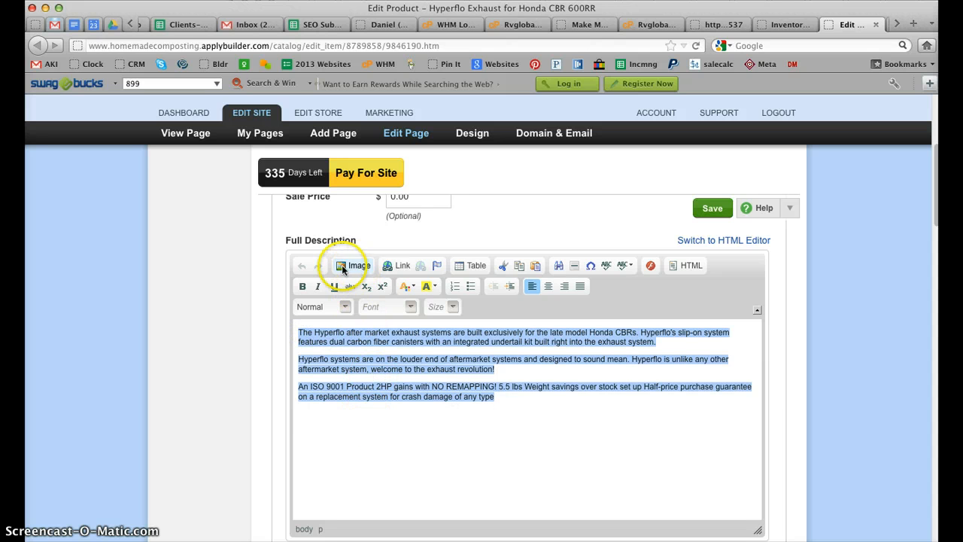
scroll(273, 448, down, 1)
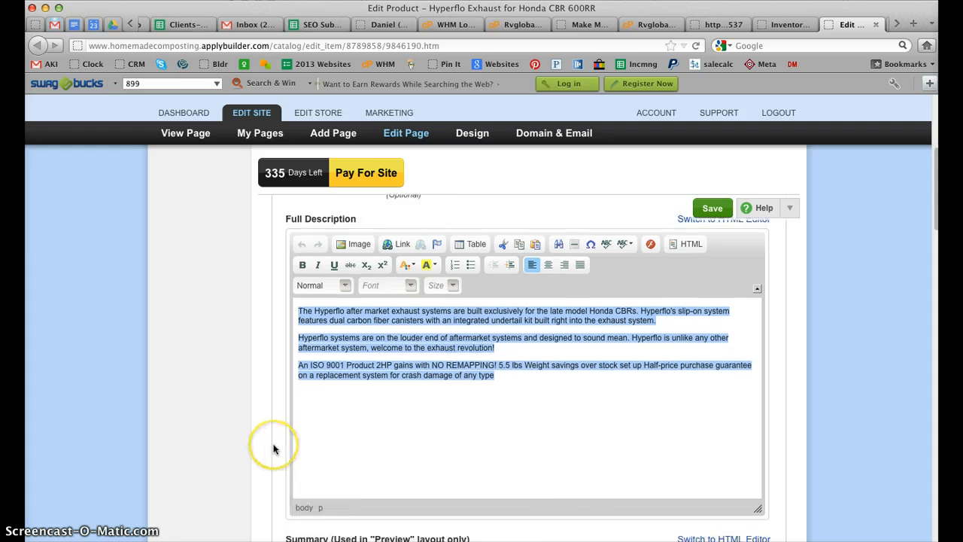
scroll(273, 449, down, 3)
scroll(276, 386, up, 6)
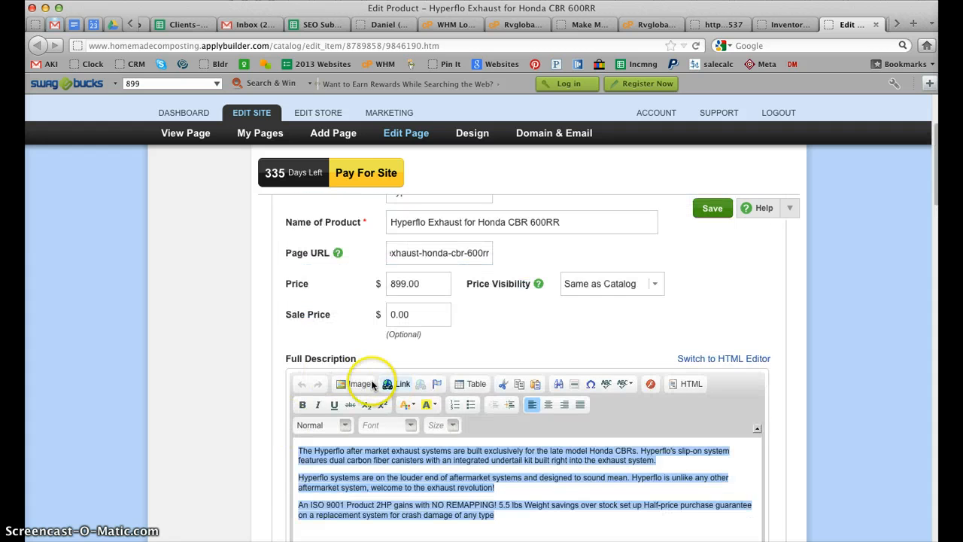
scroll(253, 414, down, 5)
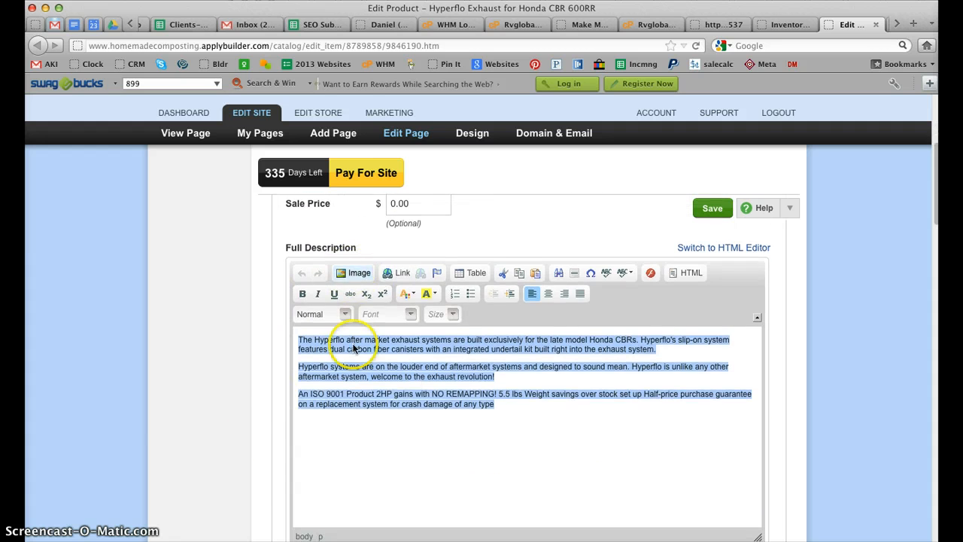
click(447, 424)
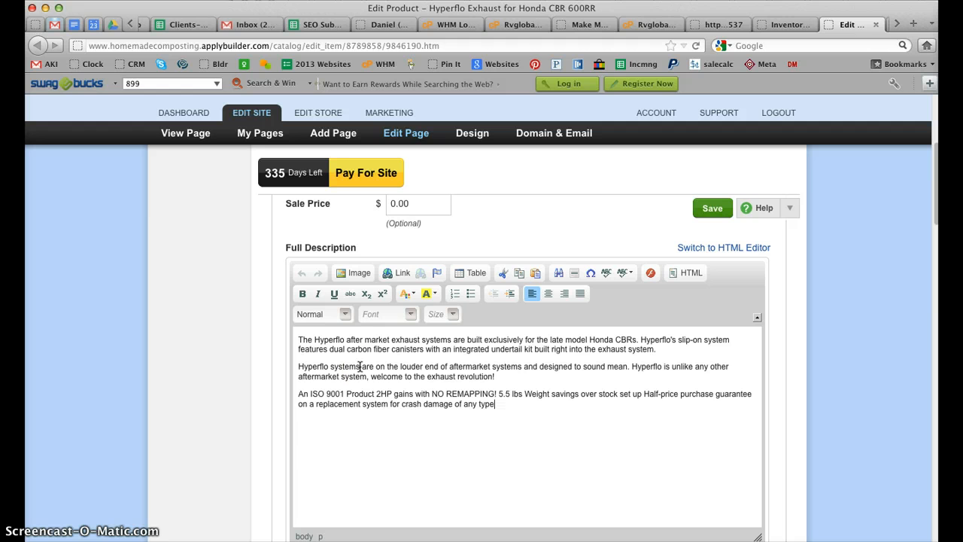
Step: Place the text cursor in the product's Summary editor, used in the Preview layout only
scroll(272, 424, down, 2)
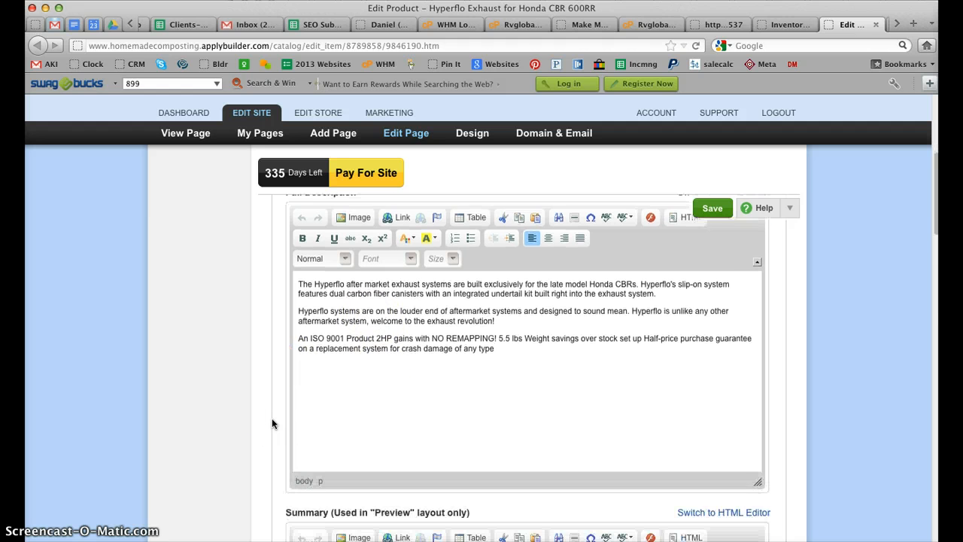
scroll(261, 405, down, 5)
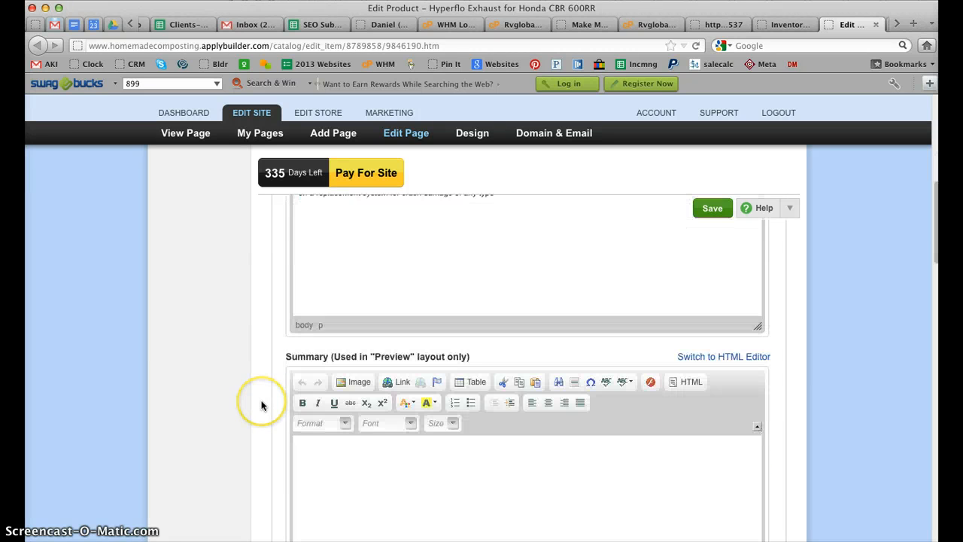
scroll(261, 405, down, 3)
click(364, 419)
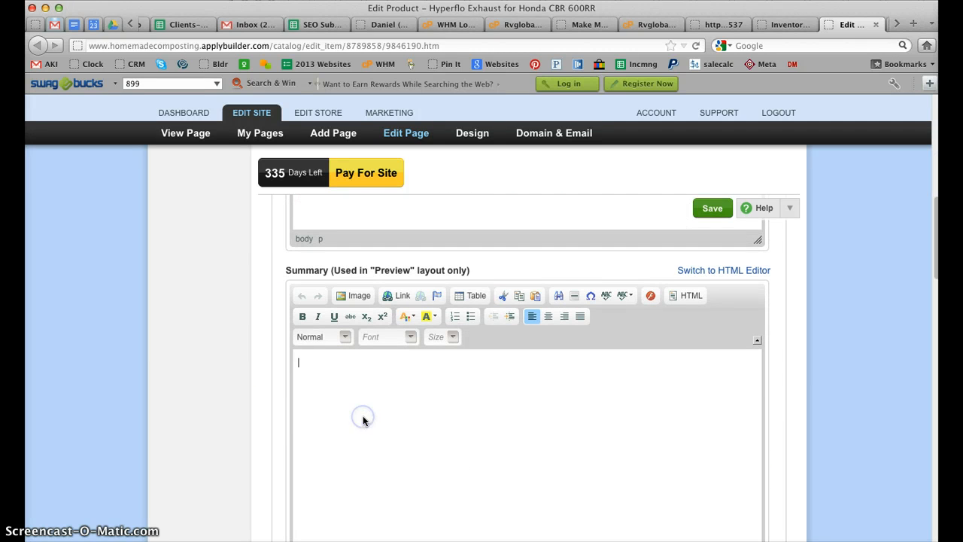
Step: Open the image manager for changing the product's Preview Image
scroll(271, 413, down, 5)
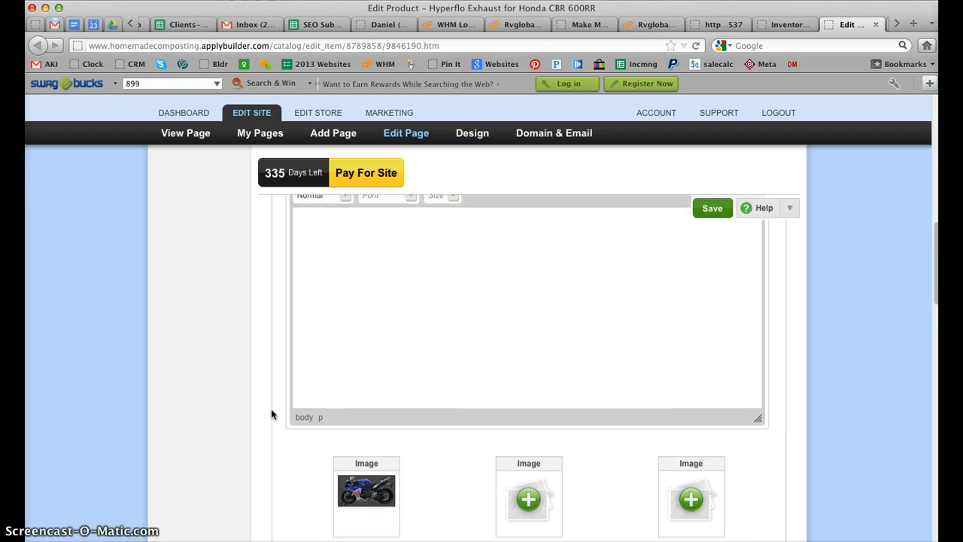
scroll(271, 413, down, 4)
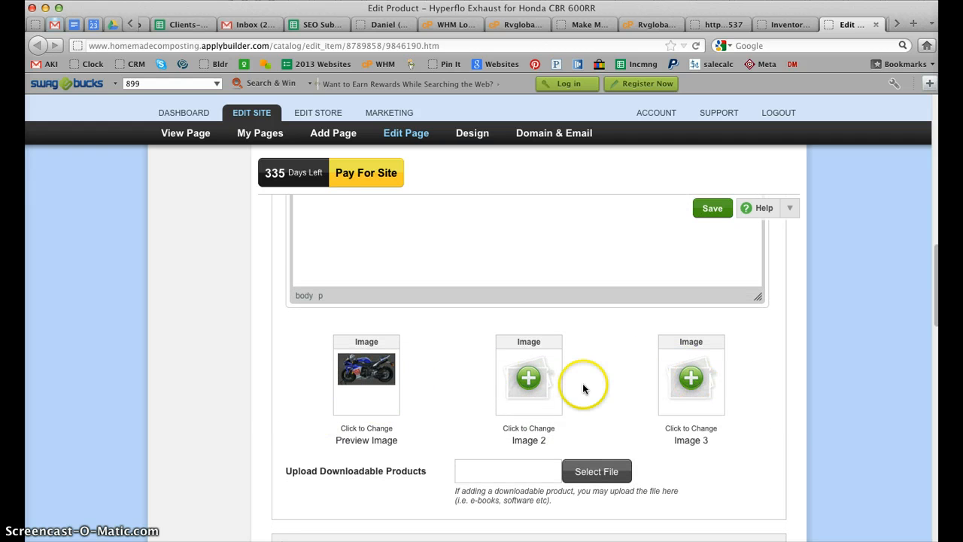
click(366, 375)
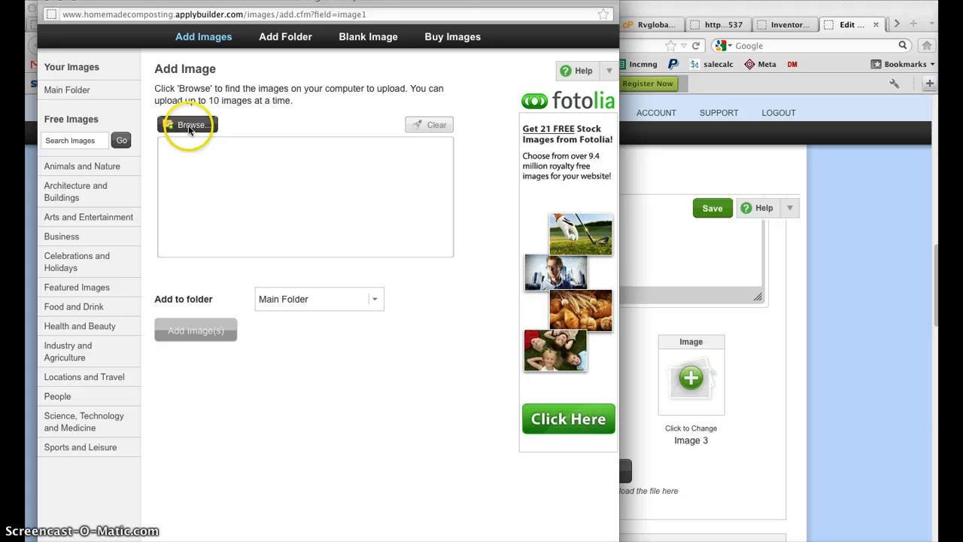
Step: Choose the Yamaha R1 Hyperflo picture file ending in product-yr1-1.jpg from the computer's images folder for upload
click(188, 126)
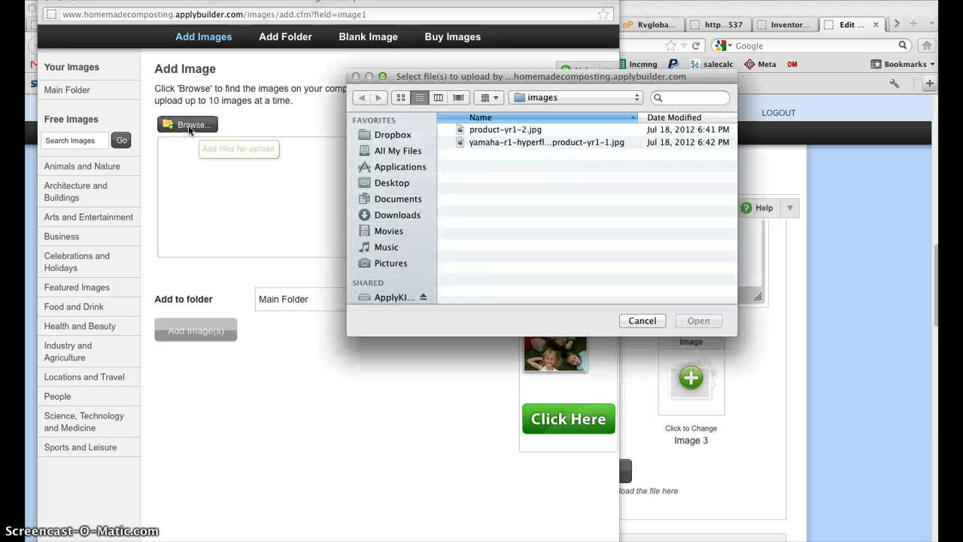
click(491, 143)
click(692, 321)
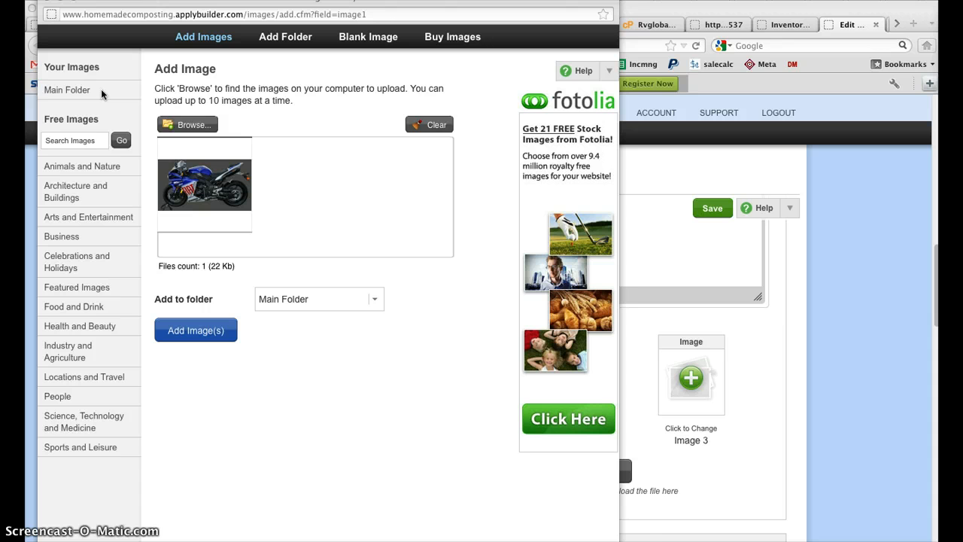
Step: Assign the blue Yamaha R1 Hyperflo image from the Main Folder as the Preview Image and save the product
click(102, 93)
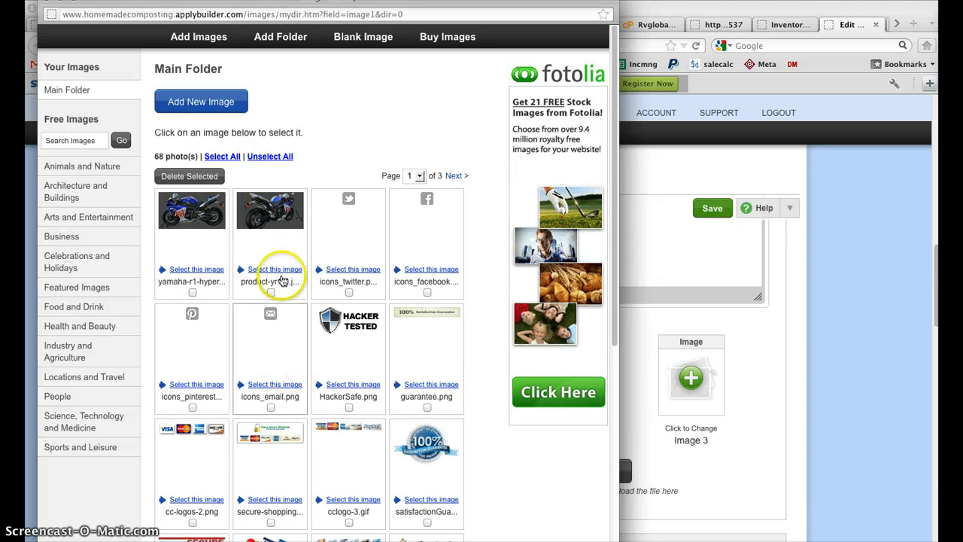
scroll(303, 293, down, 5)
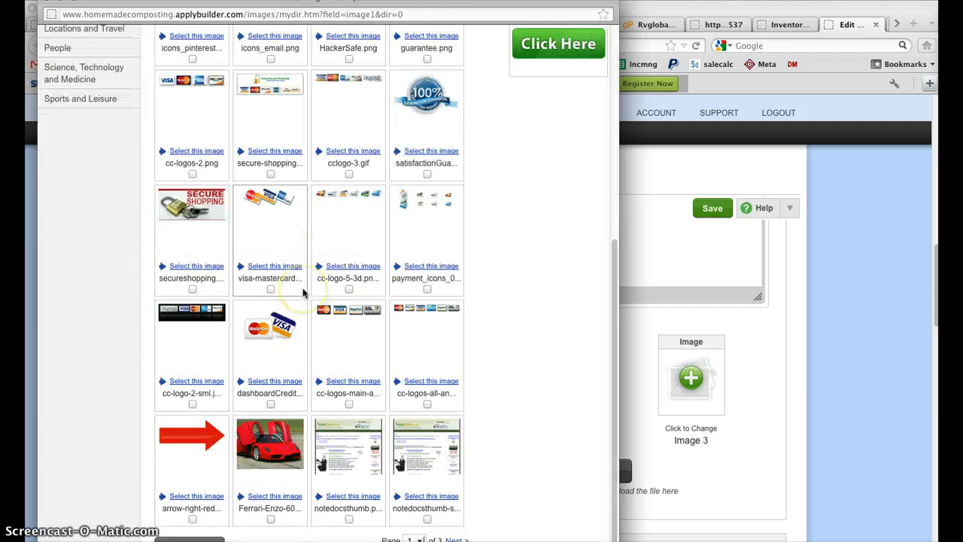
scroll(303, 293, up, 5)
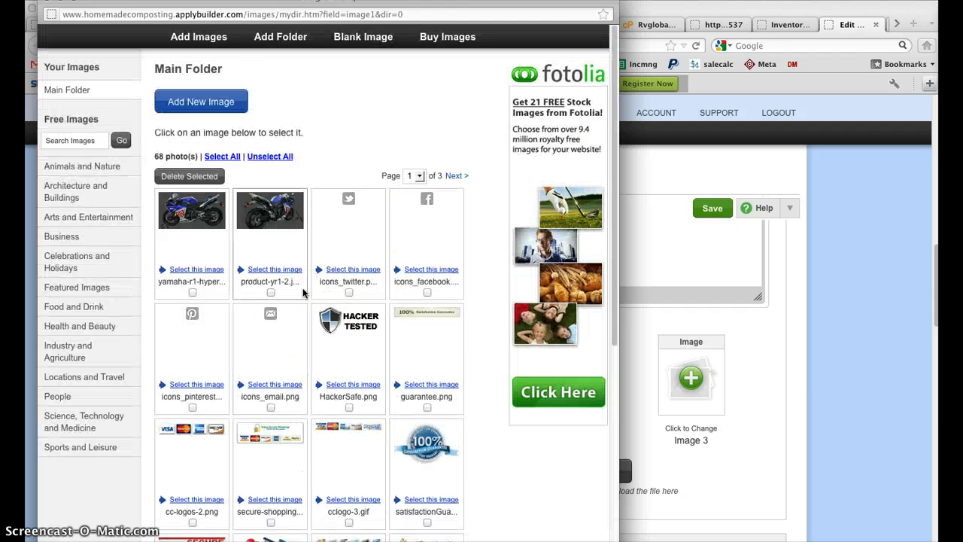
click(200, 213)
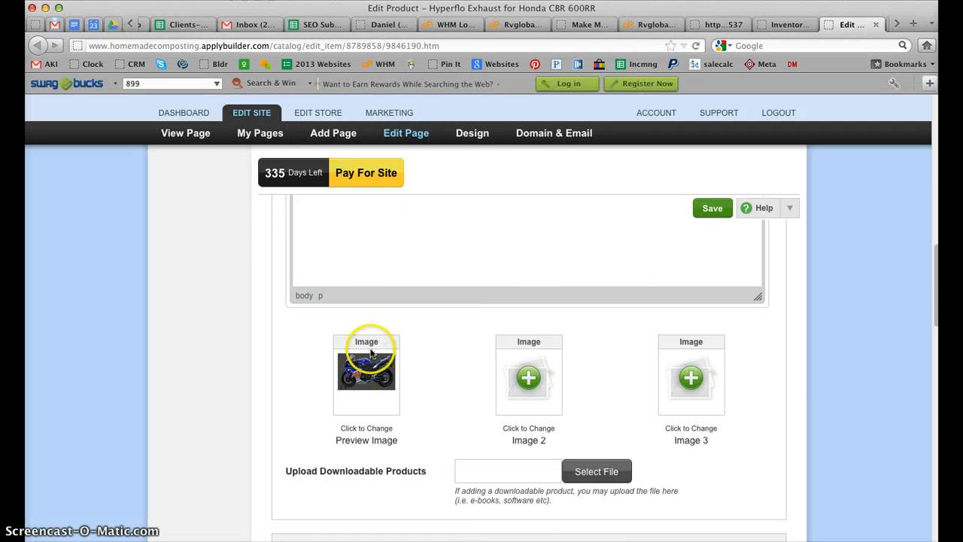
click(712, 209)
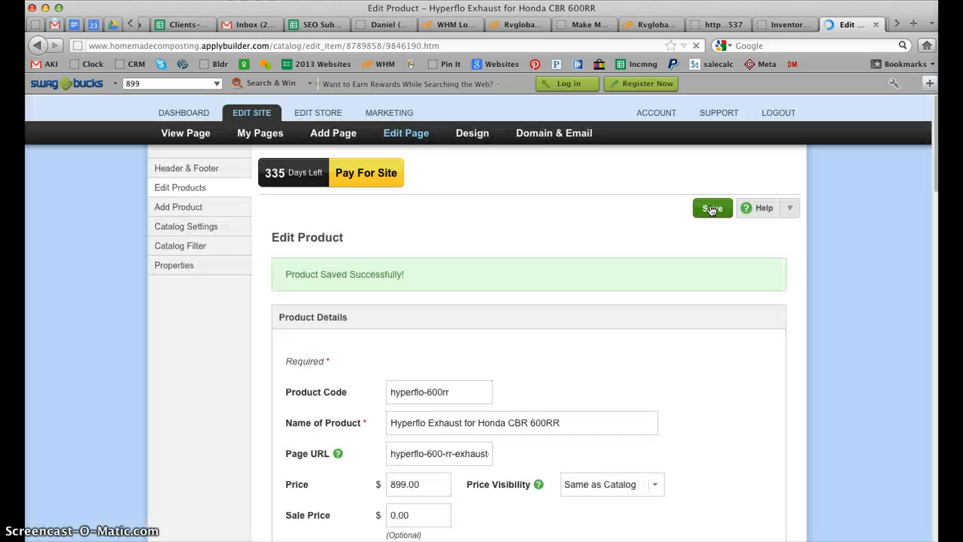
Step: Mark the product as having multiple options in its Inventory settings and set the Variant Title to "Can color"
scroll(677, 353, down, 3)
scroll(674, 377, down, 5)
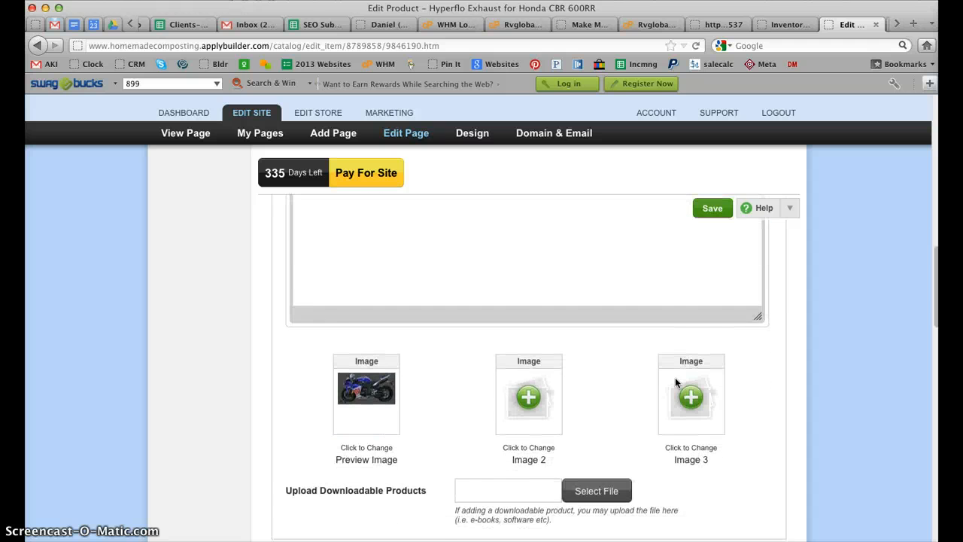
scroll(675, 379, down, 10)
scroll(675, 383, down, 3)
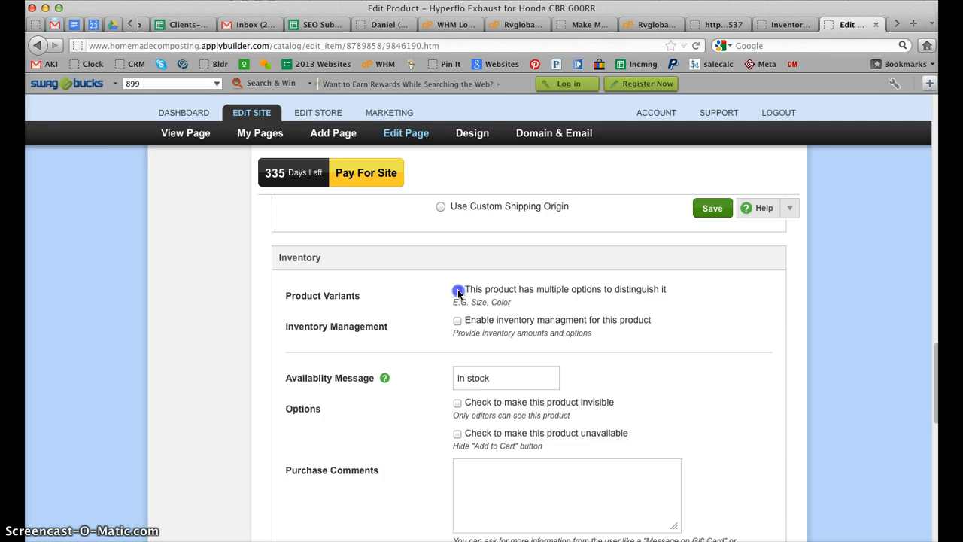
click(457, 290)
click(491, 441)
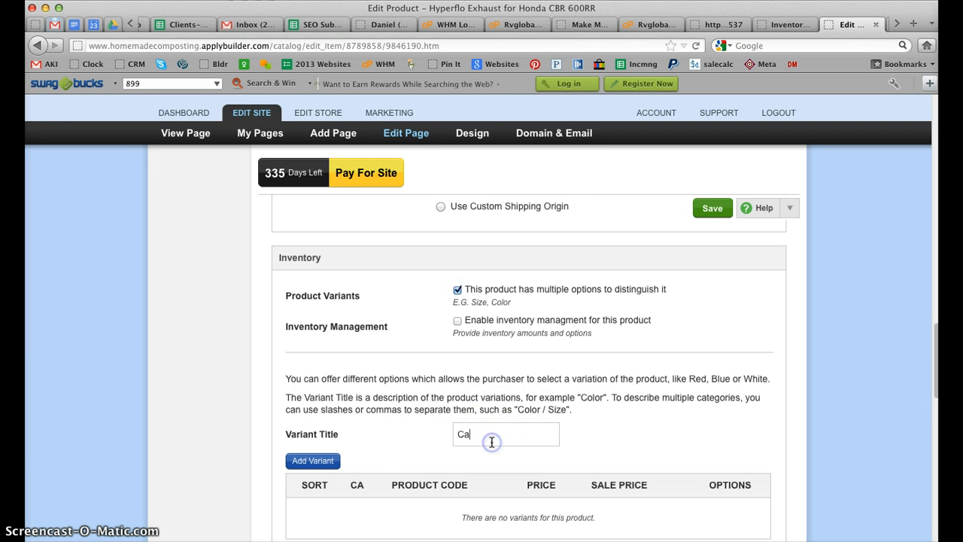
text(Can)
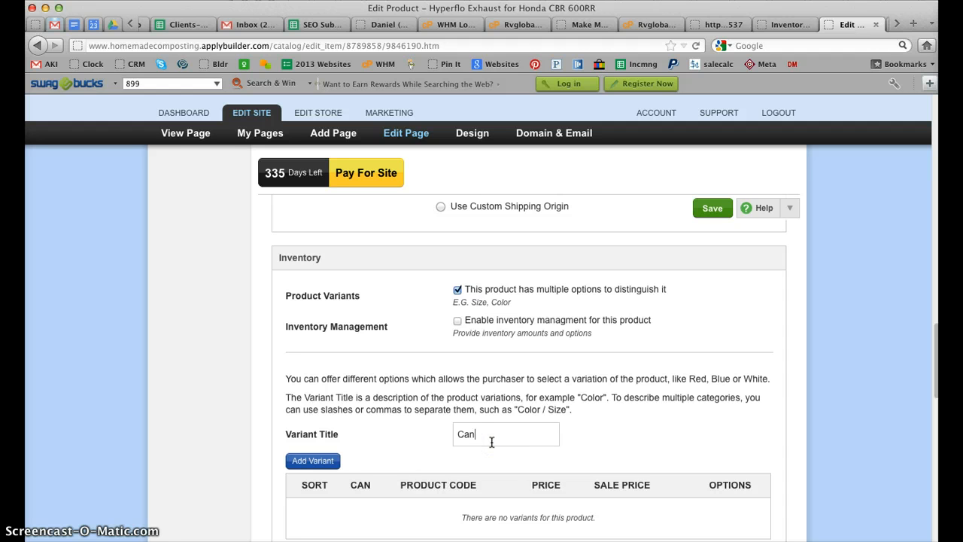
text(s)
key(BackSpace)
text(col)
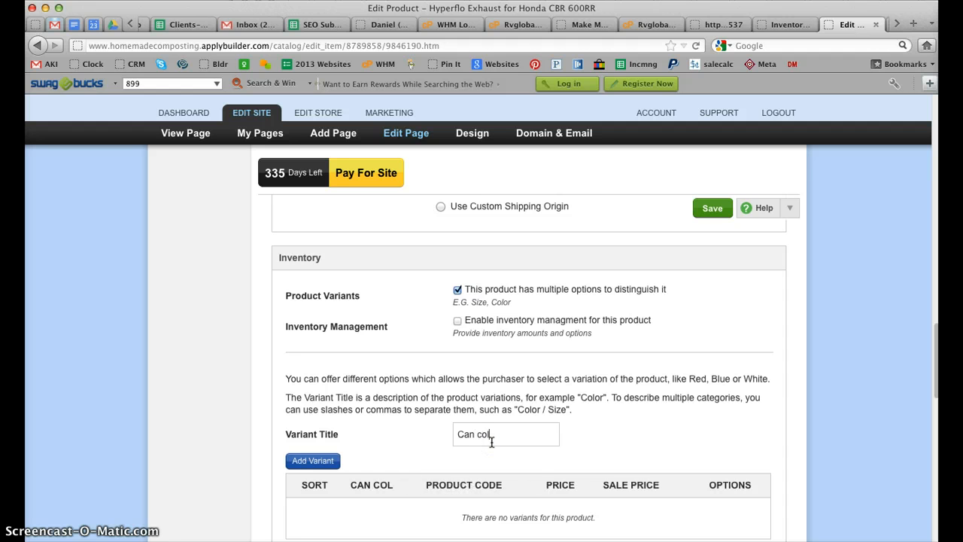
text(or)
scroll(403, 447, down, 3)
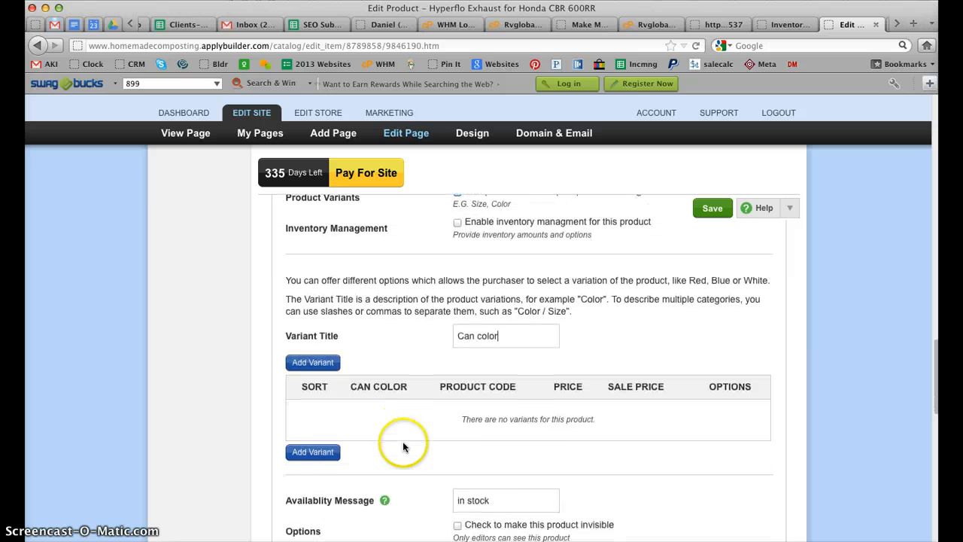
Step: Add a product variant with can color "red" and a price of 20.00
click(311, 362)
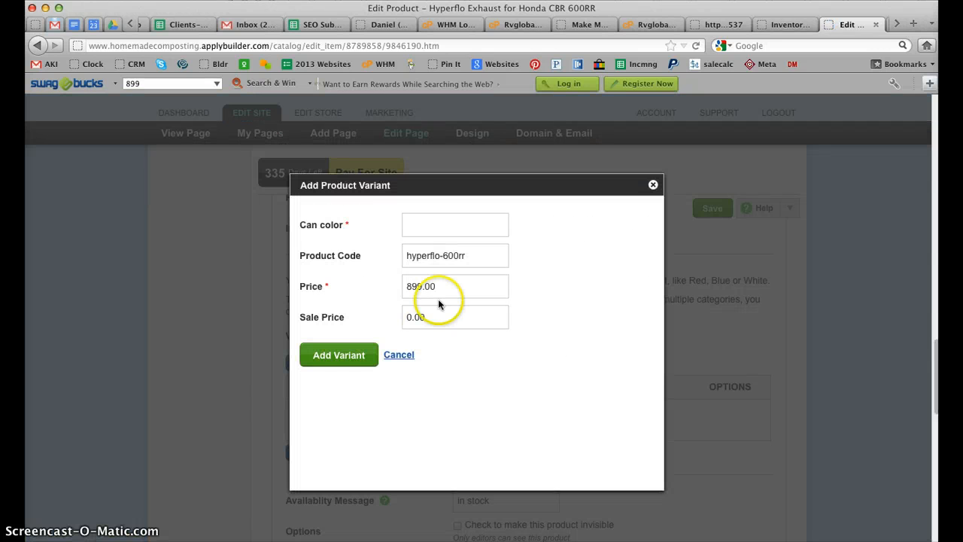
click(412, 215)
text(red)
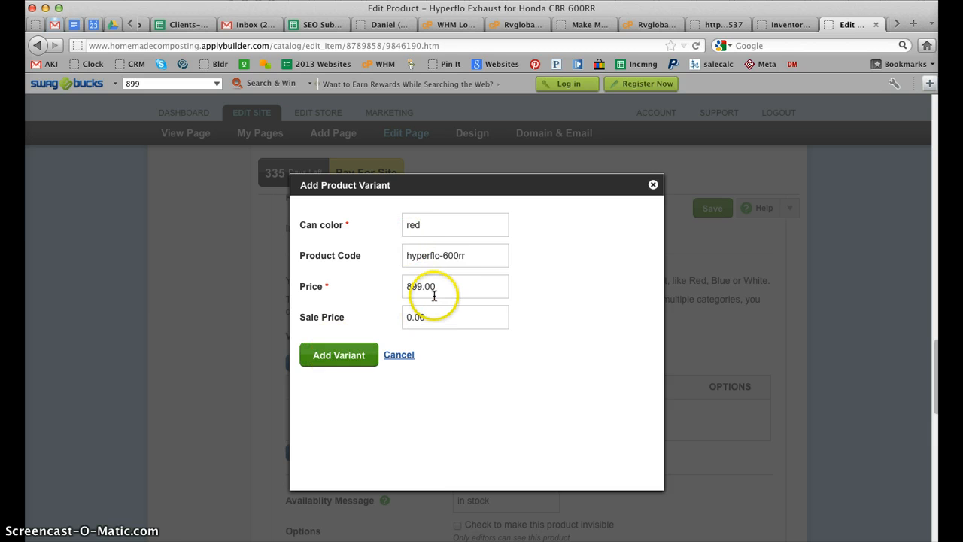
drag(421, 288, 398, 286)
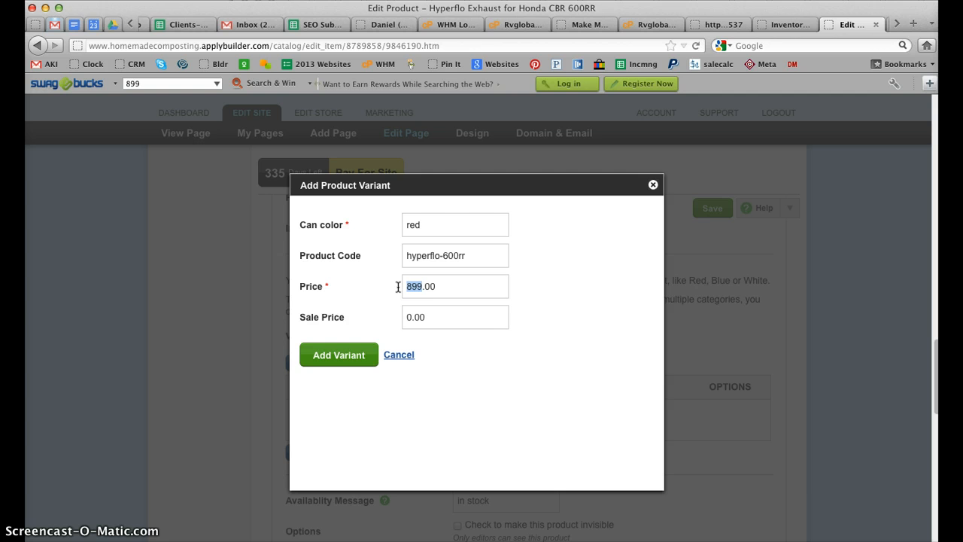
click(430, 377)
click(334, 355)
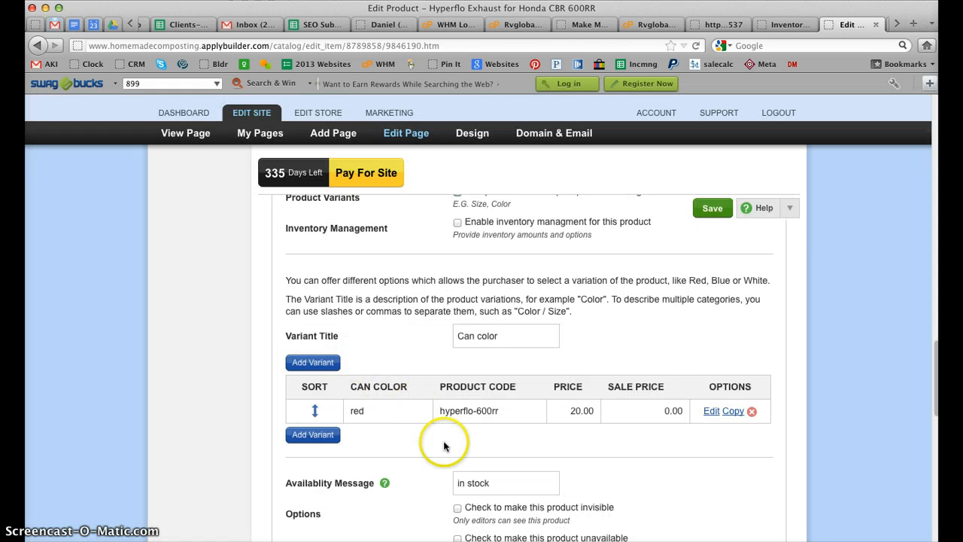
click(316, 434)
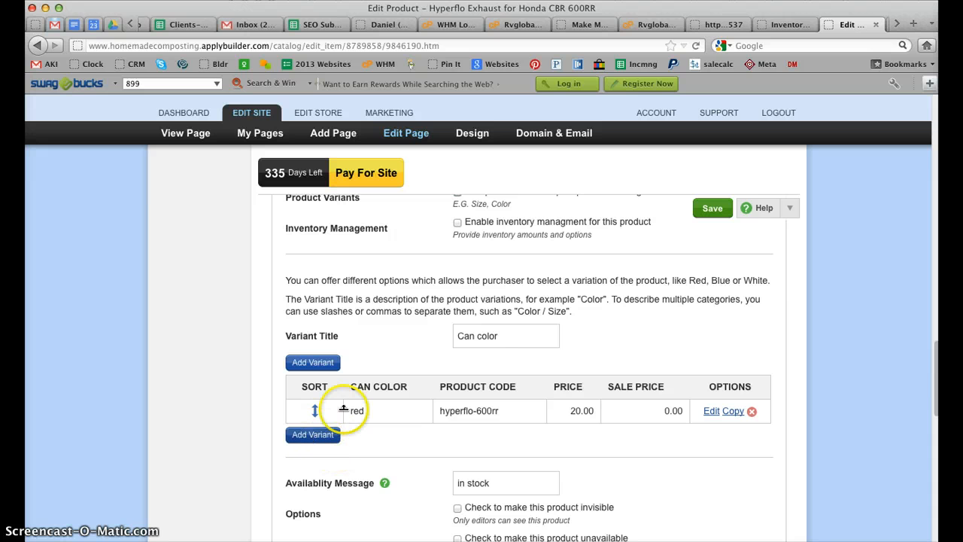
Step: Examine the availability, purchase comment and product variant settings, and the introduction to the Additional Product Options section
scroll(447, 407, down, 4)
scroll(447, 410, down, 5)
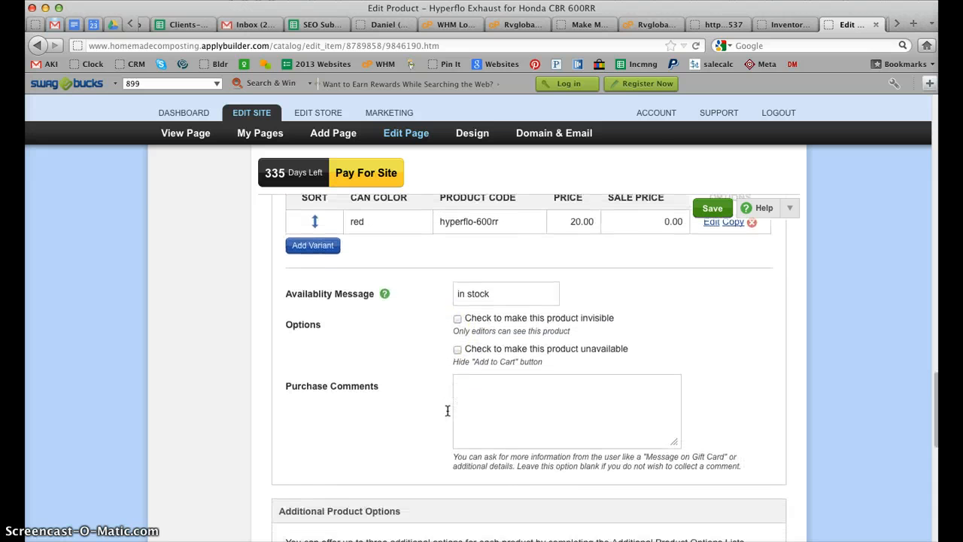
scroll(447, 410, up, 10)
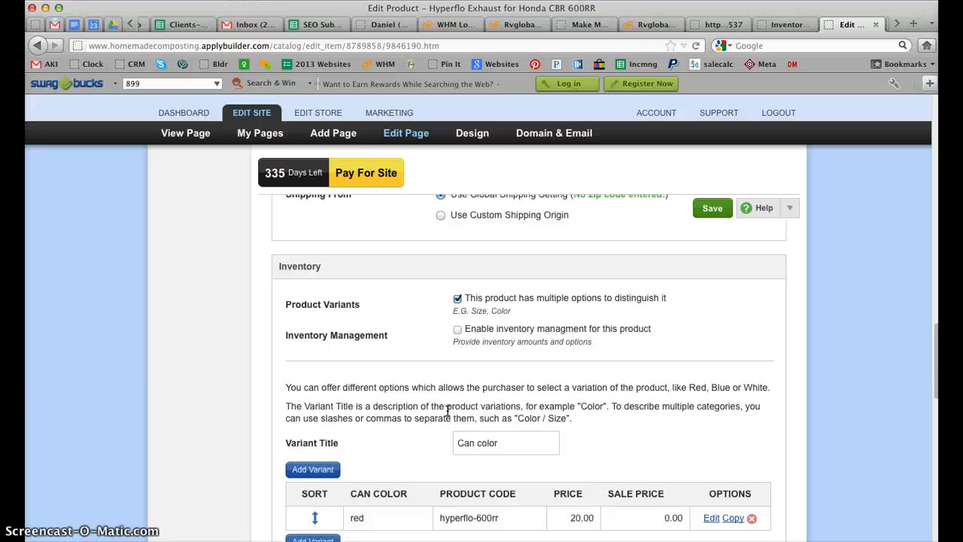
click(458, 299)
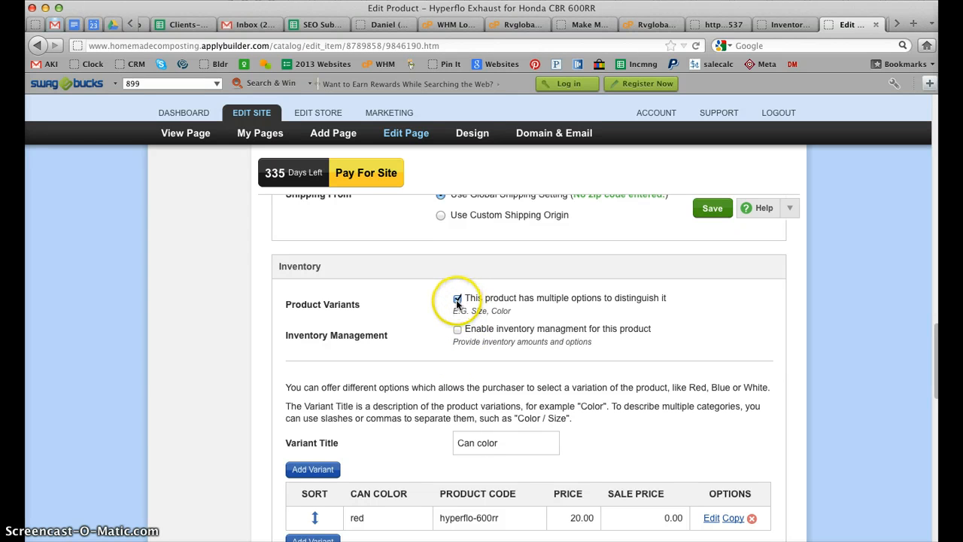
scroll(598, 426, down, 10)
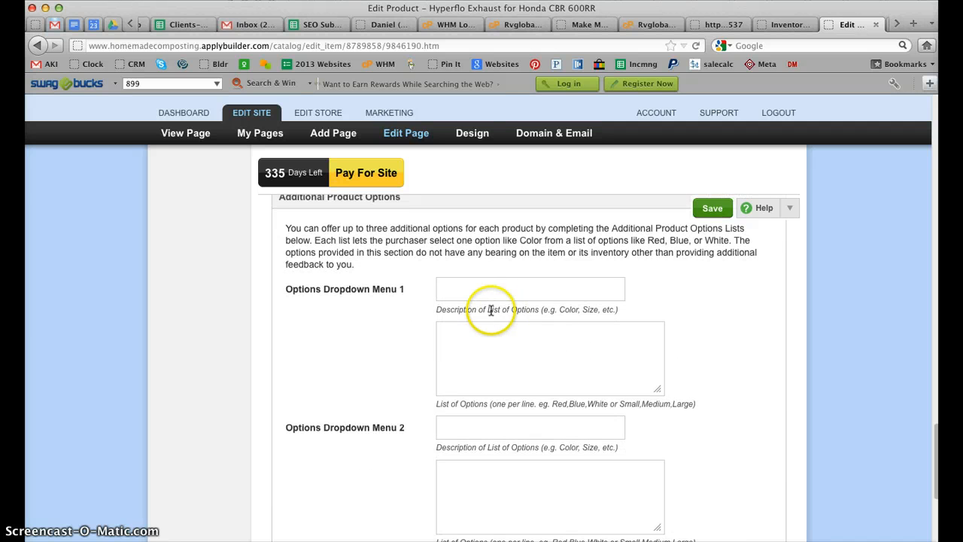
scroll(482, 288, up, 1)
double_click(383, 238)
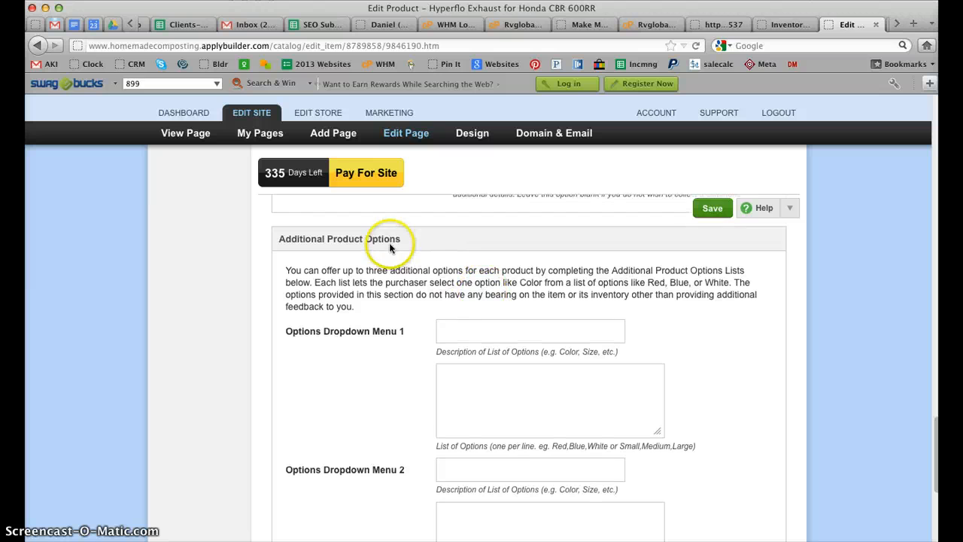
click(414, 248)
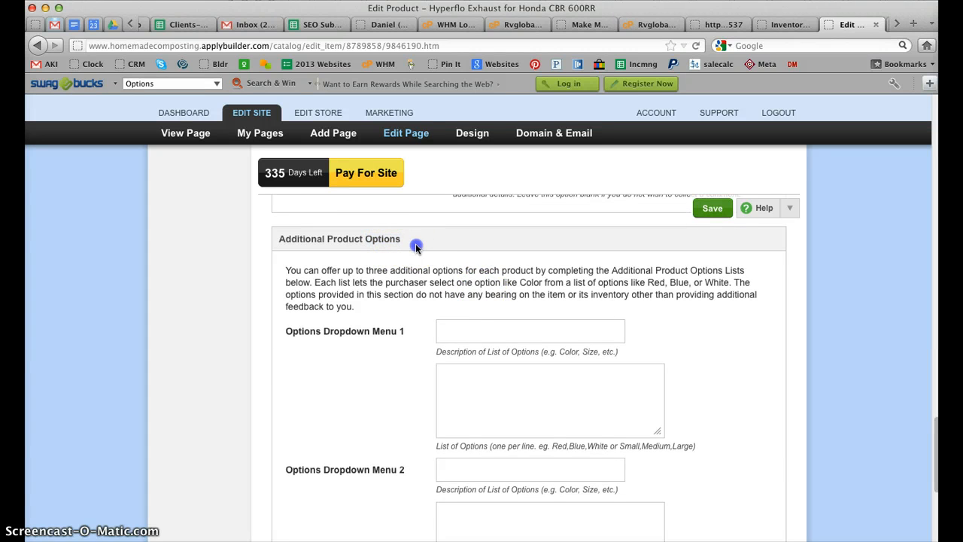
Step: Fill in Options Dropdown Menu 1 with the description "color" and the options red, black and green on separate lines
click(458, 331)
click(479, 395)
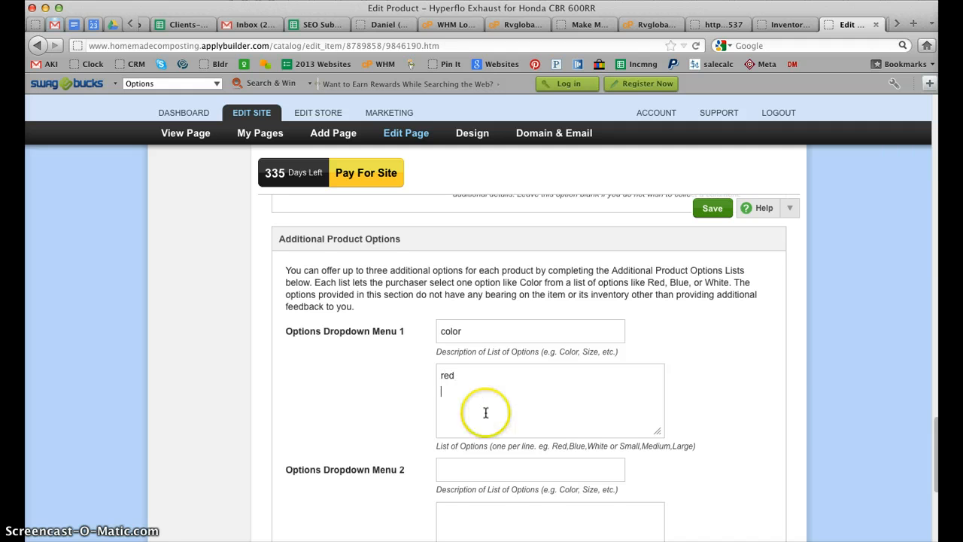
text(red)
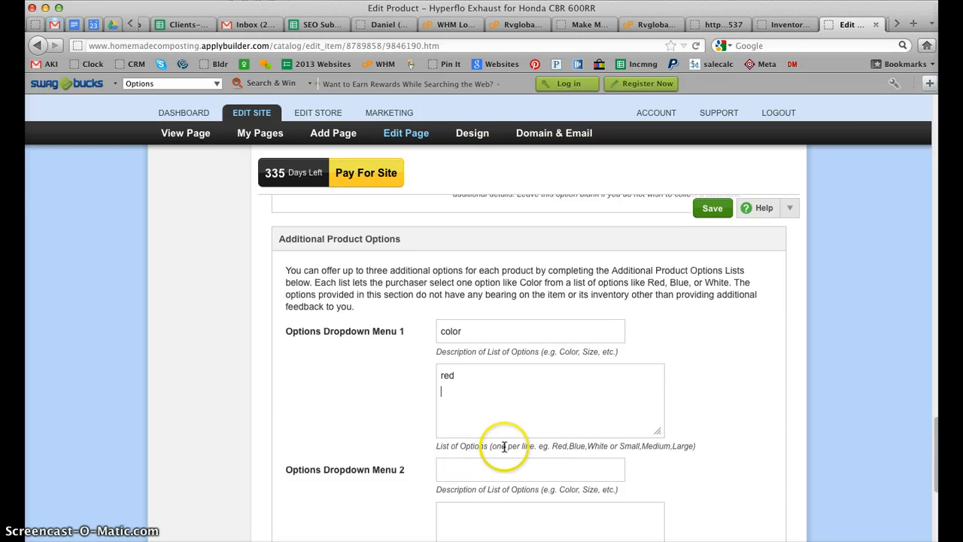
key(Return)
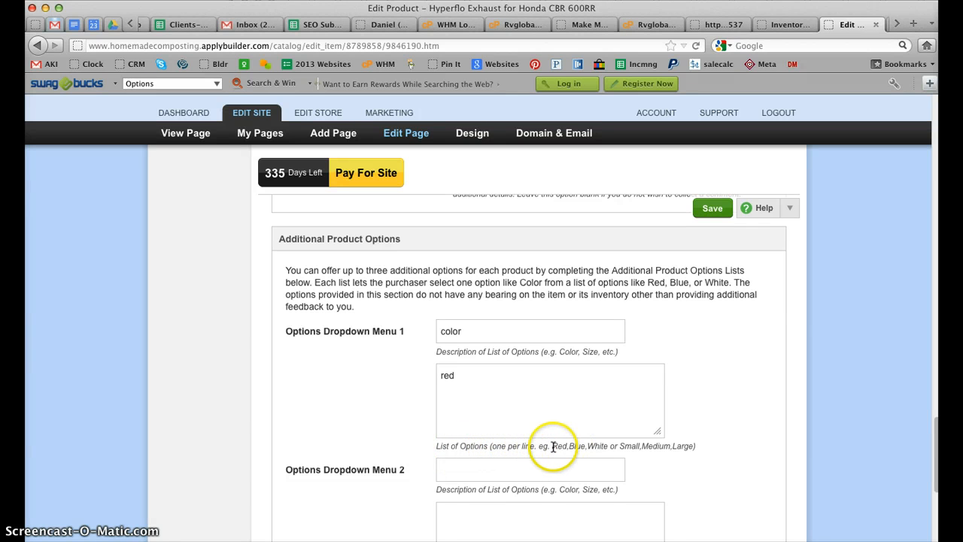
drag(553, 446, 619, 448)
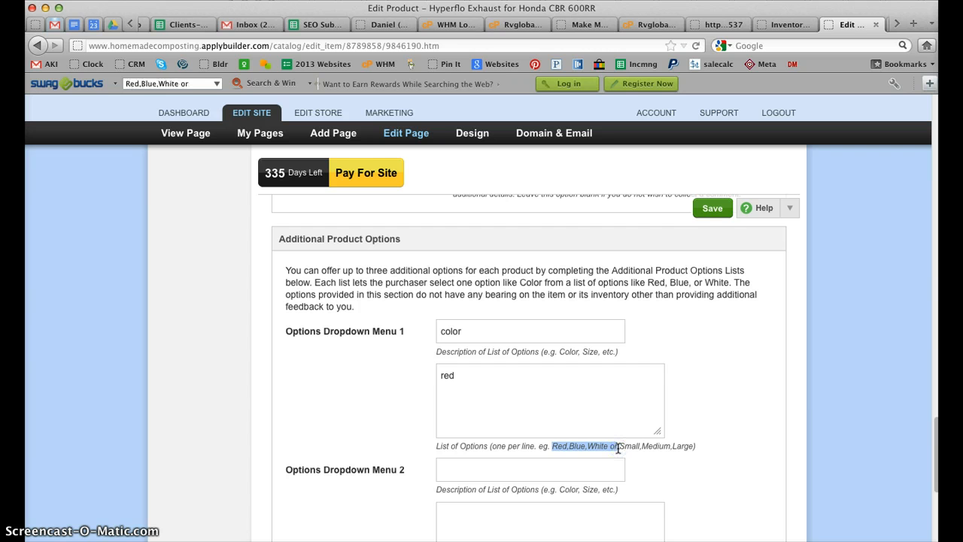
click(501, 384)
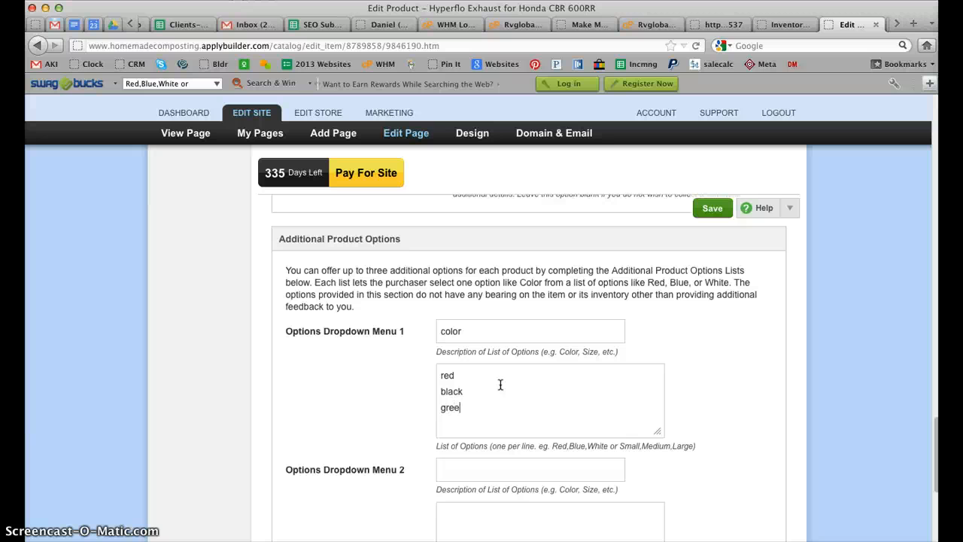
click(376, 398)
Step: Look over the Special Instructions section with its Email Text field, and return to the product's image area
scroll(357, 421, down, 10)
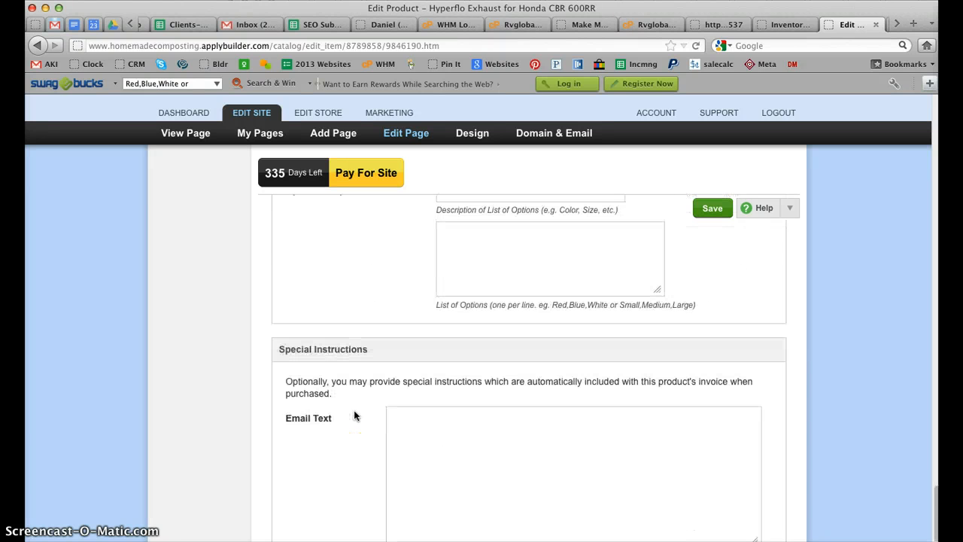
scroll(355, 416, down, 1)
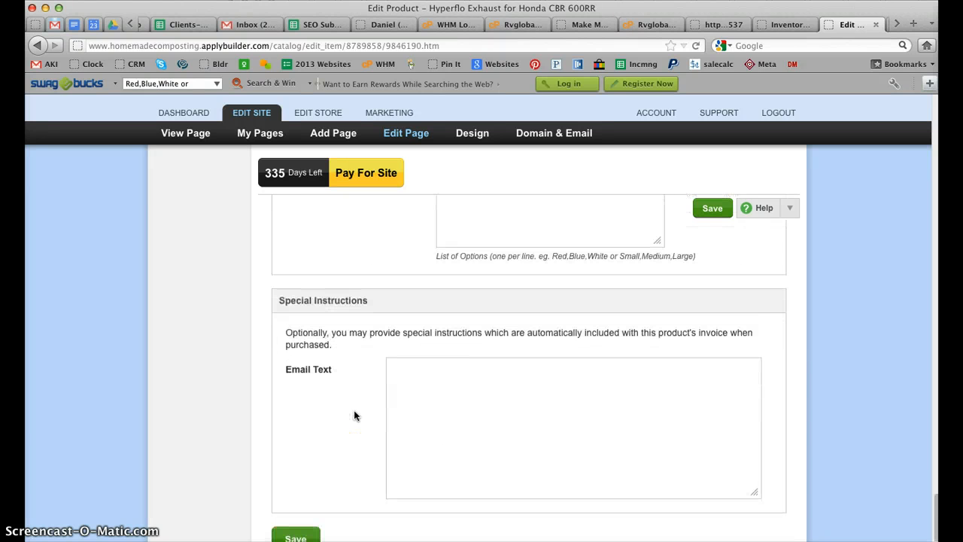
scroll(371, 364, up, 8)
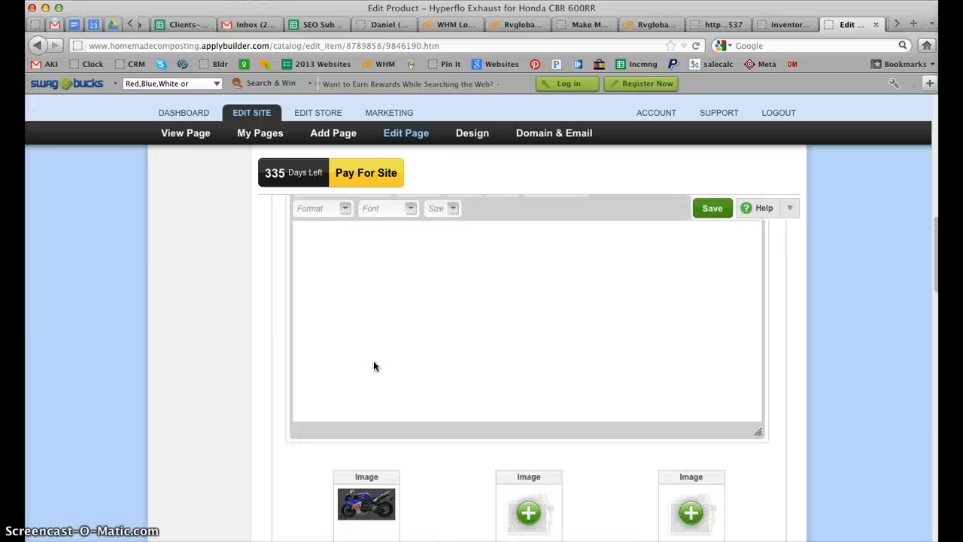
Step: Save the edited Hyperflo Exhaust for Honda CBR 600RR product and open its live page at the purchase options
click(710, 209)
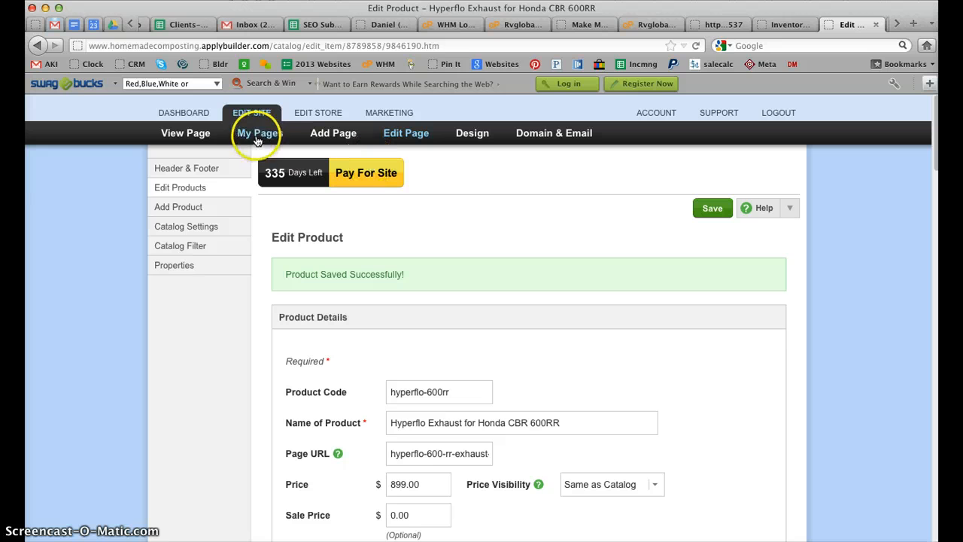
click(200, 138)
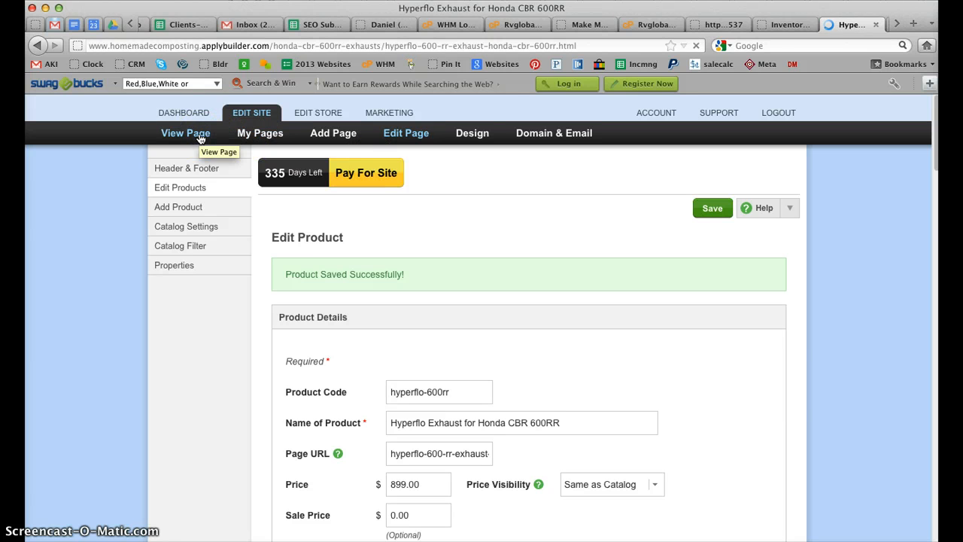
scroll(645, 420, down, 1)
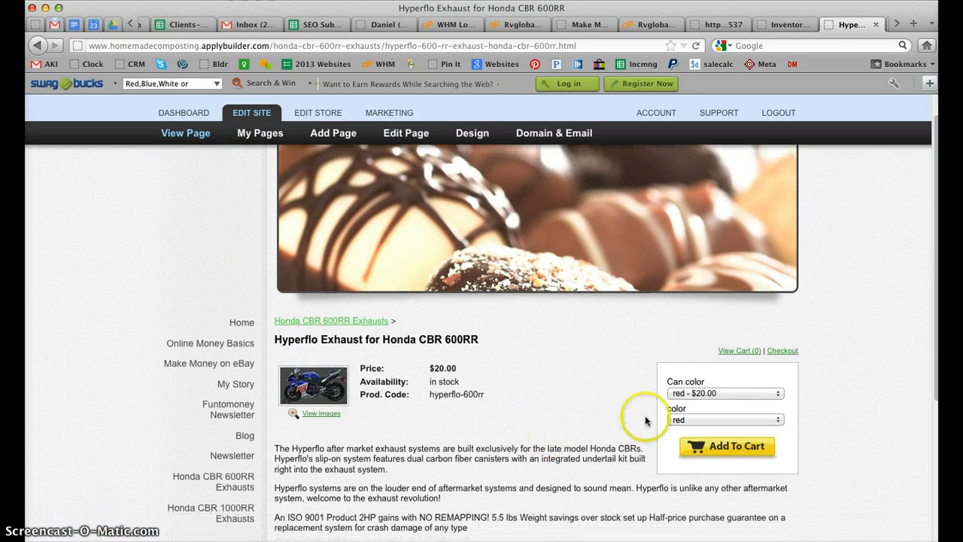
Step: Check the choices under Can color and color and the description on the live product page, and return to page editing
click(779, 393)
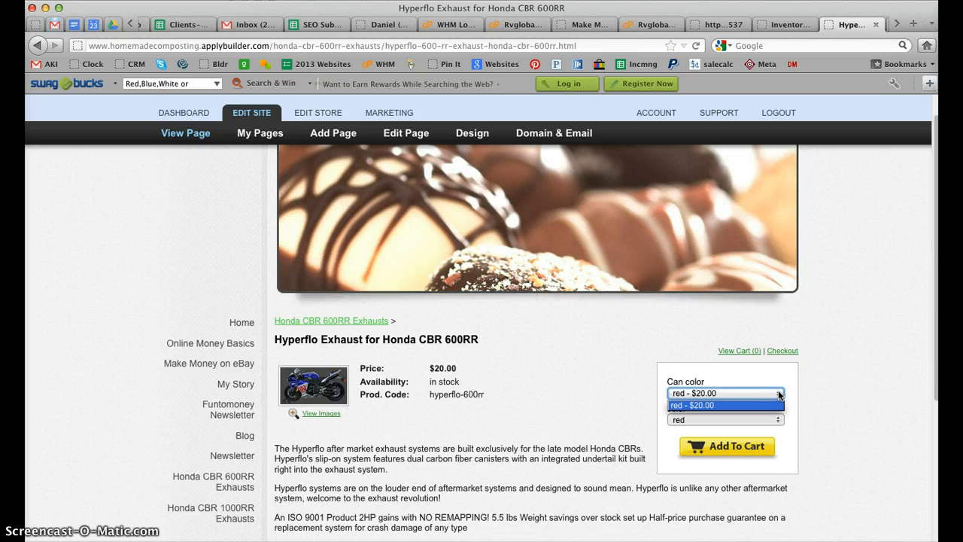
click(779, 393)
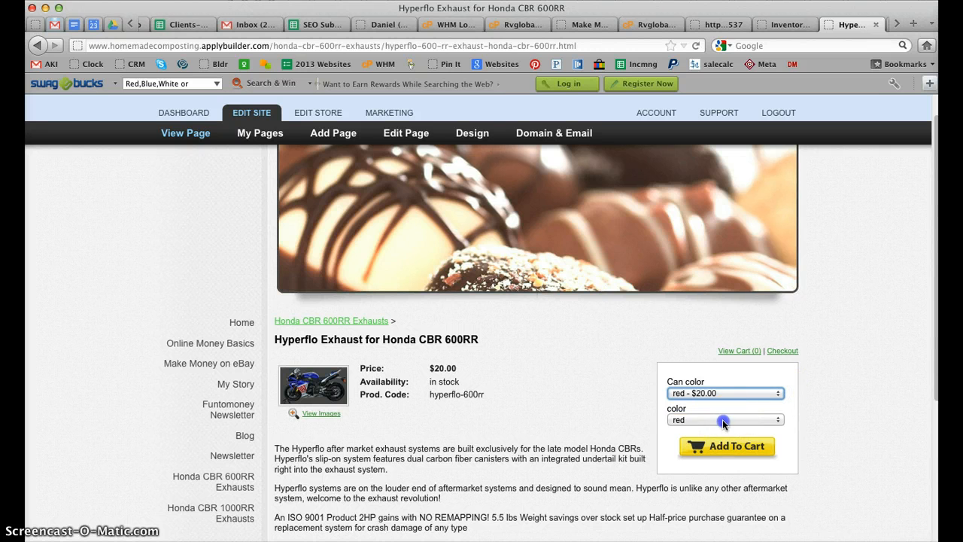
click(722, 419)
click(800, 419)
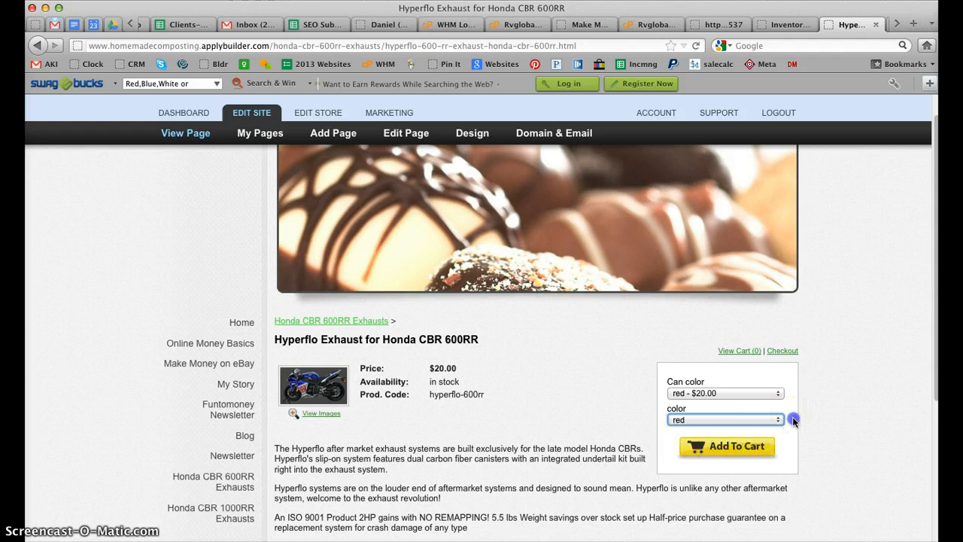
scroll(554, 443, down, 3)
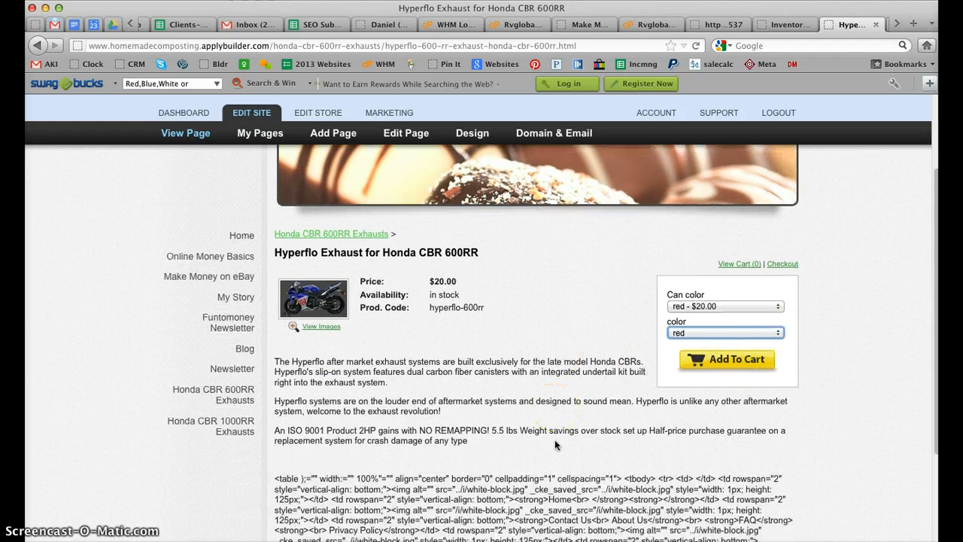
scroll(555, 439, up, 3)
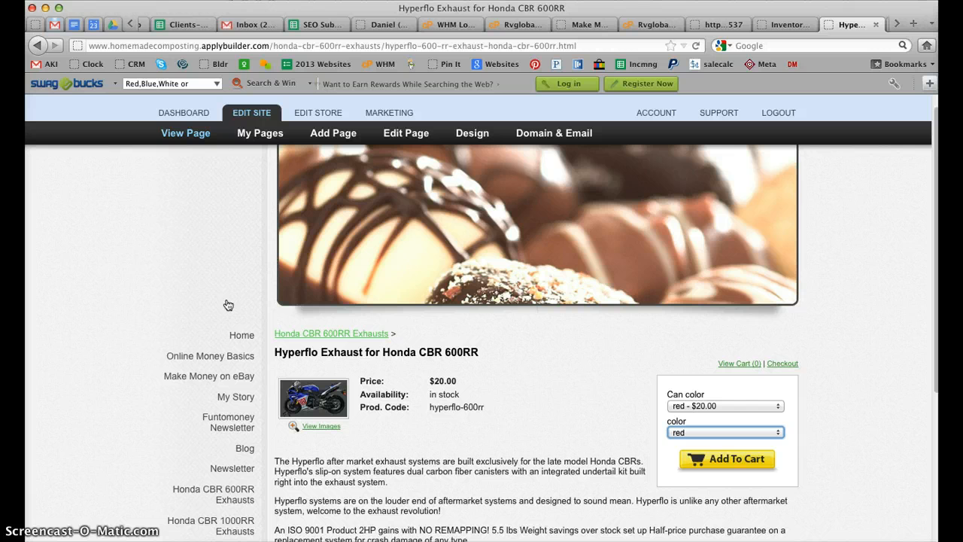
click(405, 135)
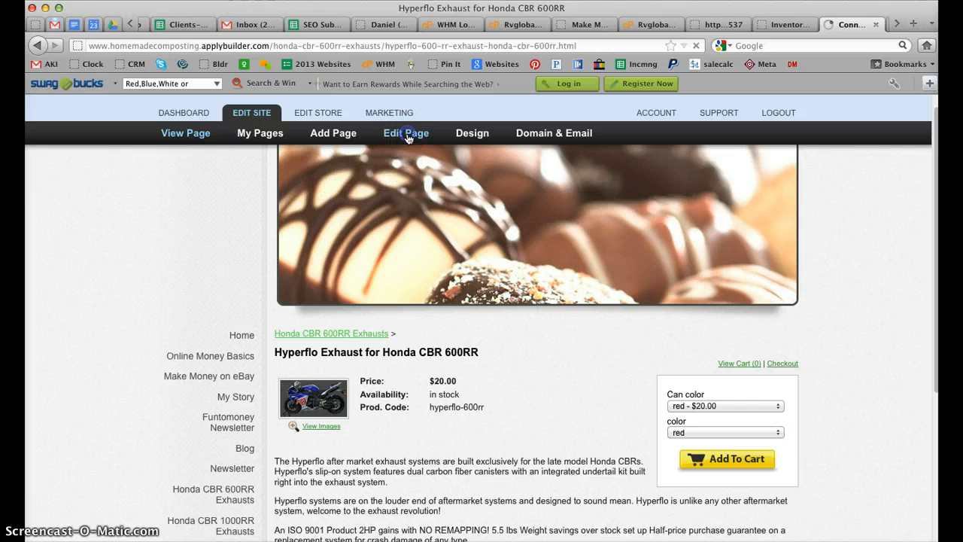